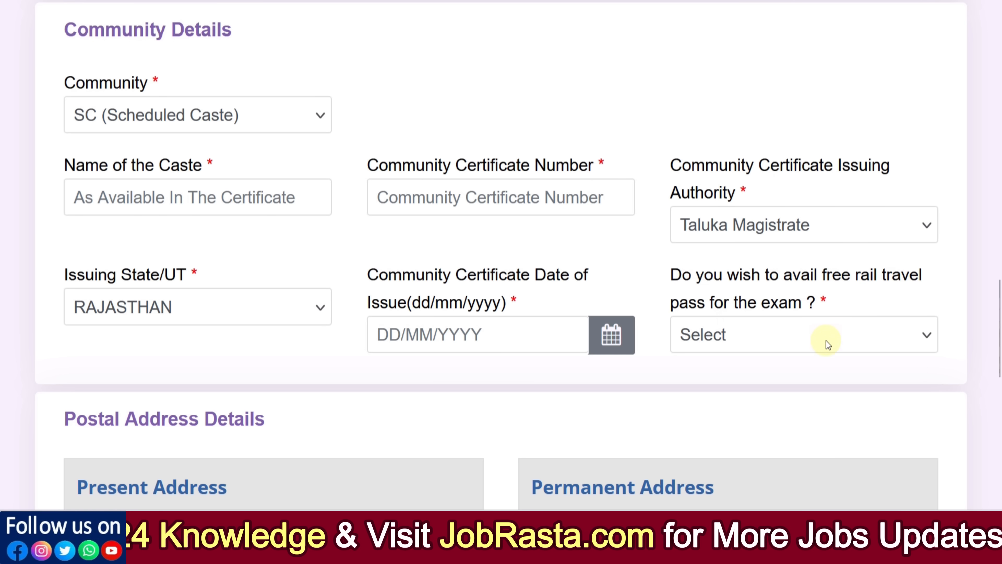
Opt for the free rail travel pass for the exam with Yes and go to the nearest railway station field.
click(773, 346)
click(724, 427)
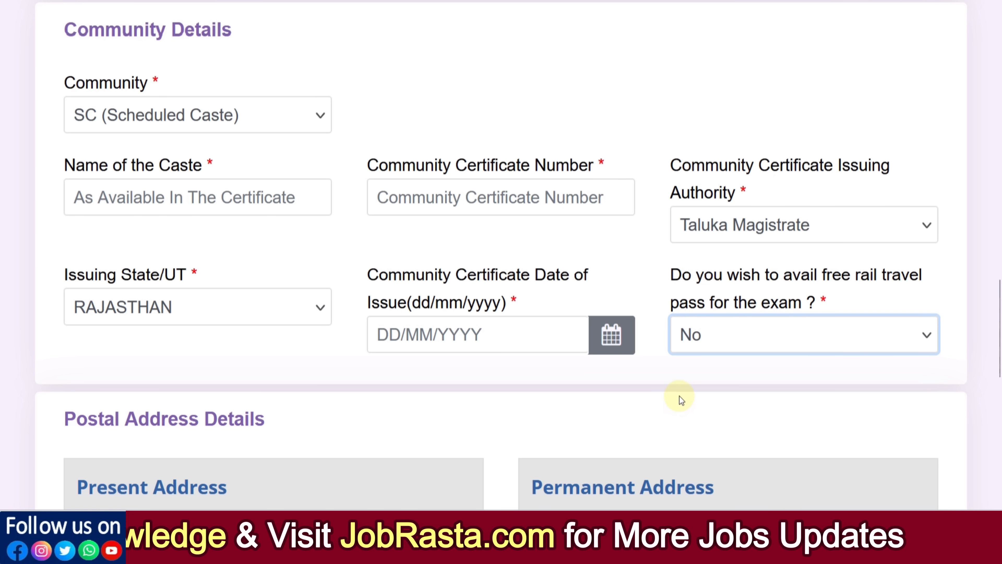
click(727, 347)
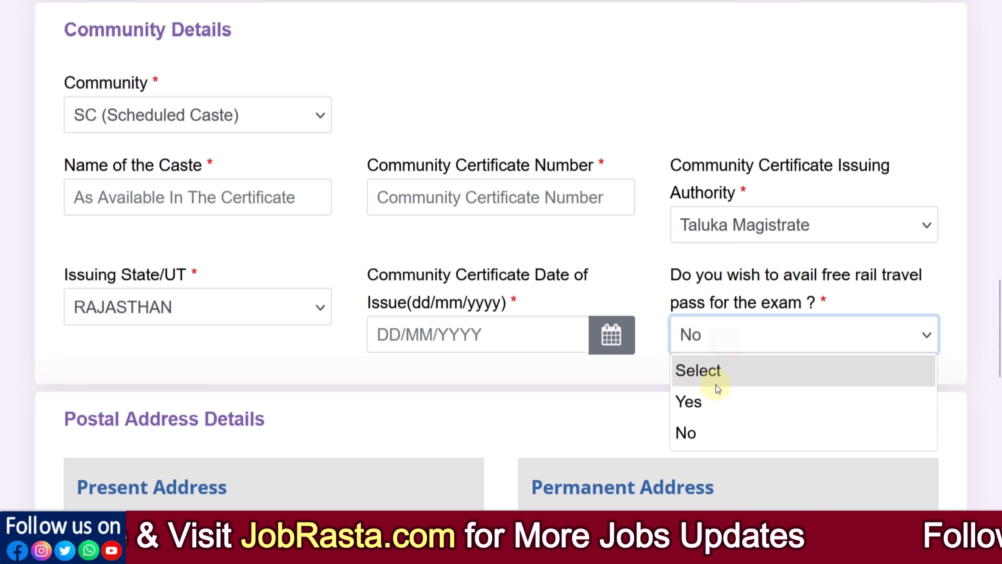
click(712, 398)
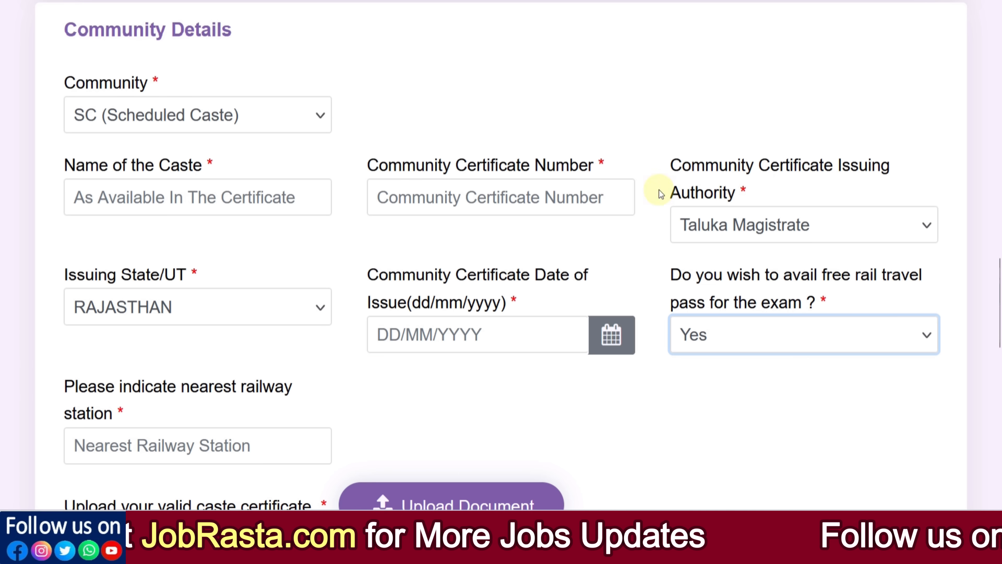
scroll(473, 375, down, 3)
click(433, 382)
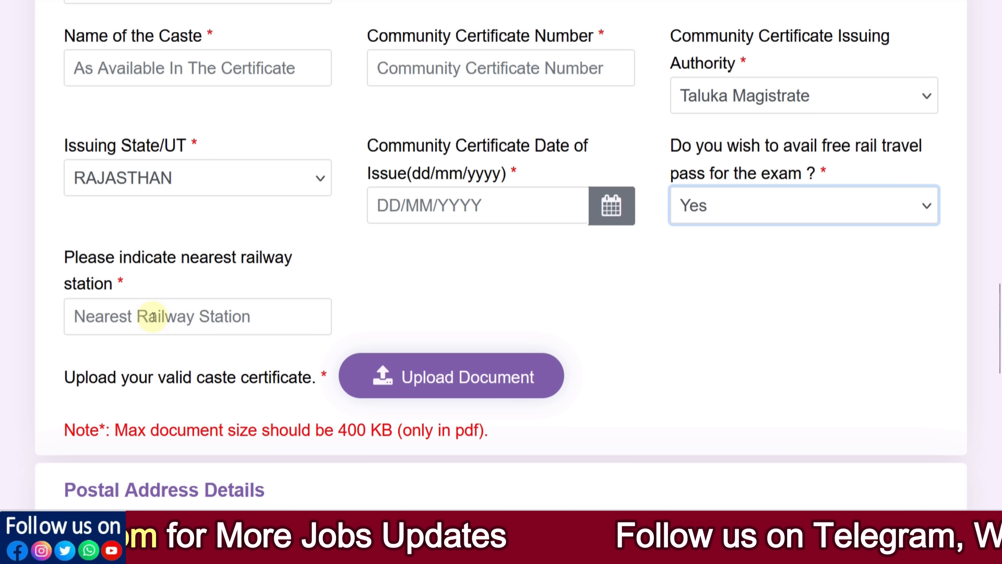
click(161, 319)
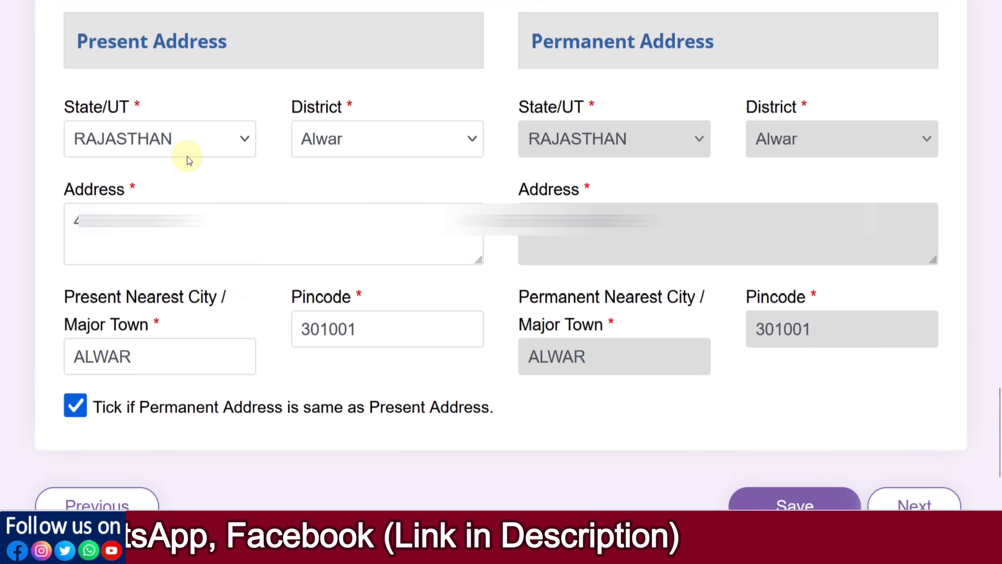
Review the State/UT and District choices of the present address.
click(200, 144)
click(411, 140)
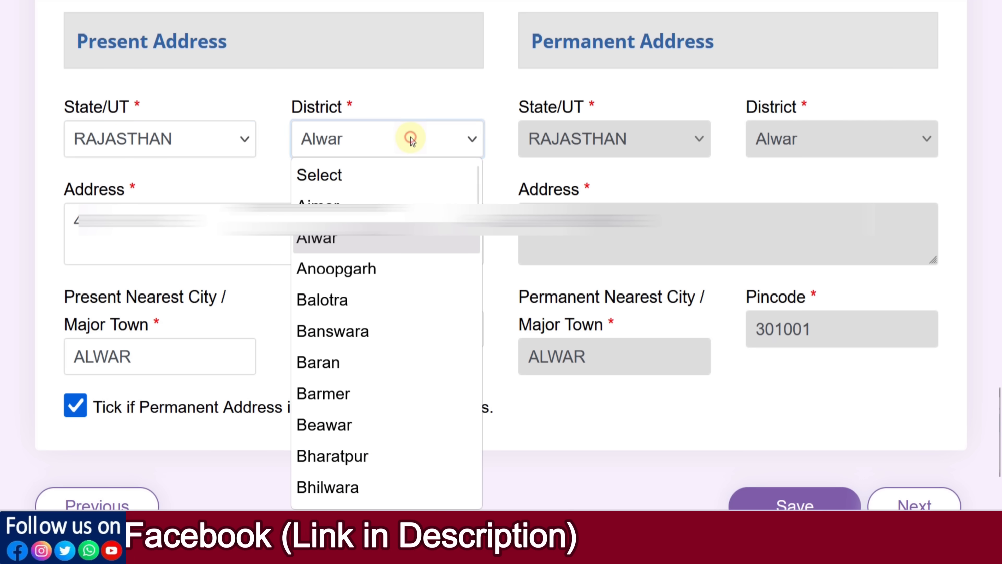
click(288, 112)
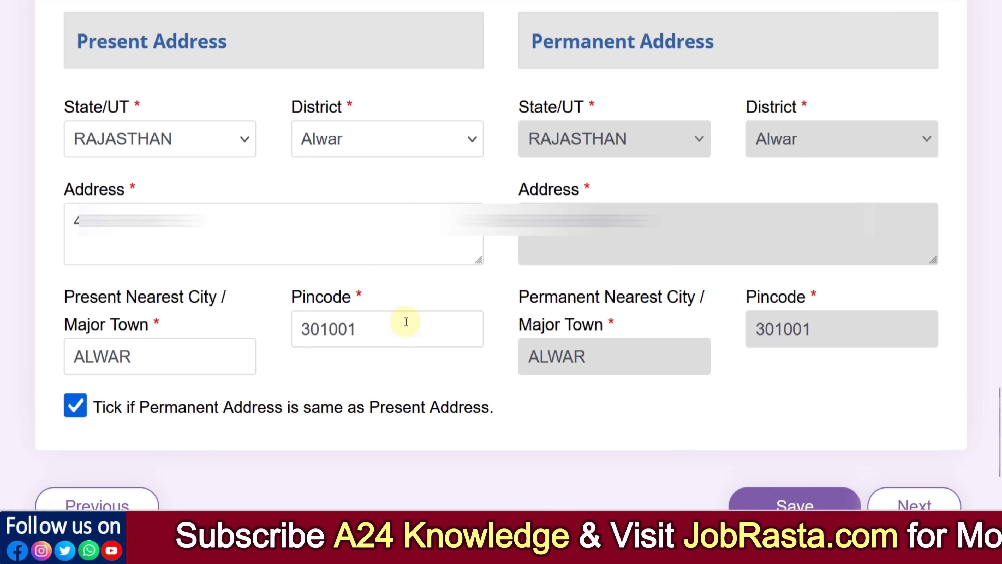
click(998, 342)
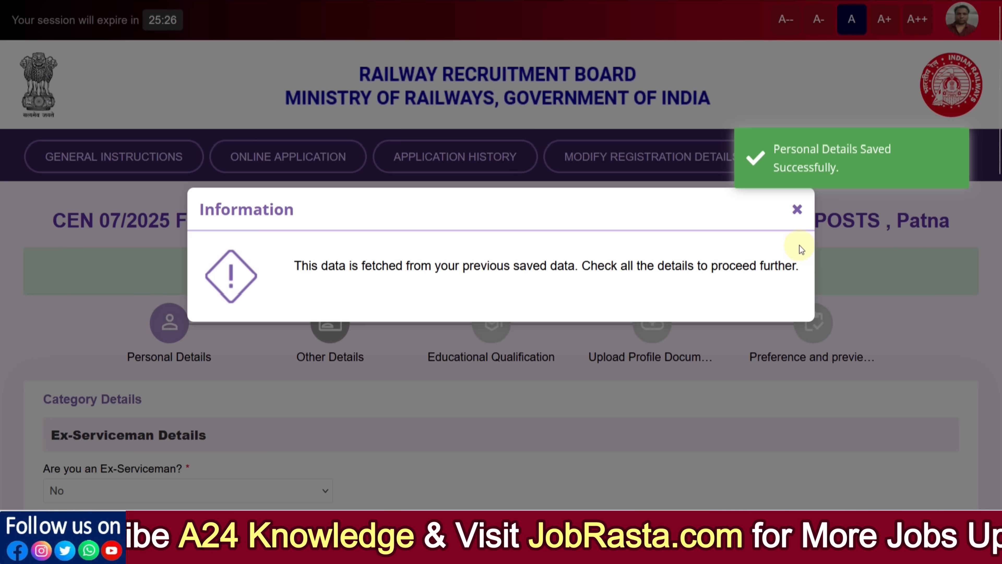
Dismiss the notice about previously saved data and go to the Ex-Serviceman Details section.
click(797, 211)
scroll(588, 287, down, 6)
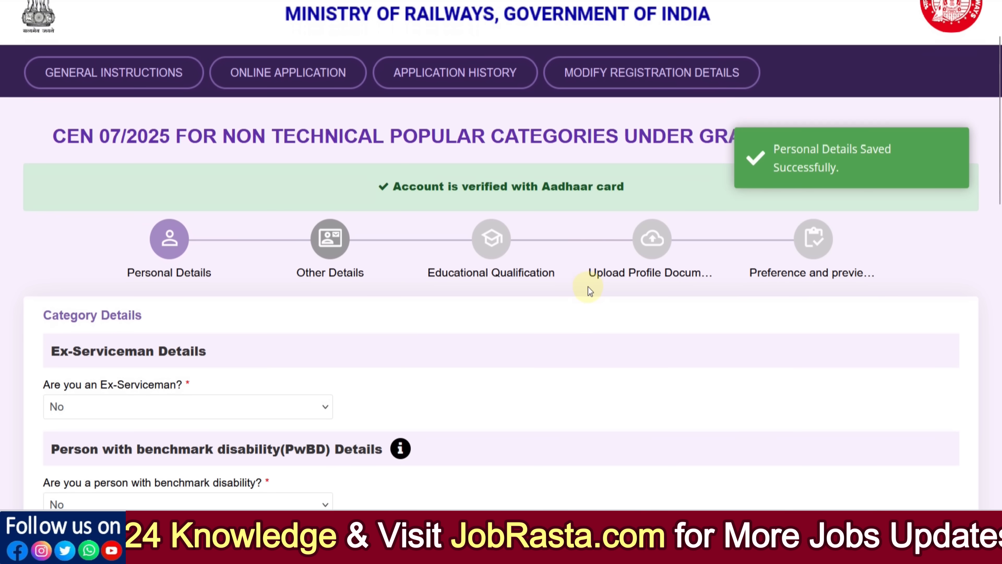
scroll(592, 286, down, 2)
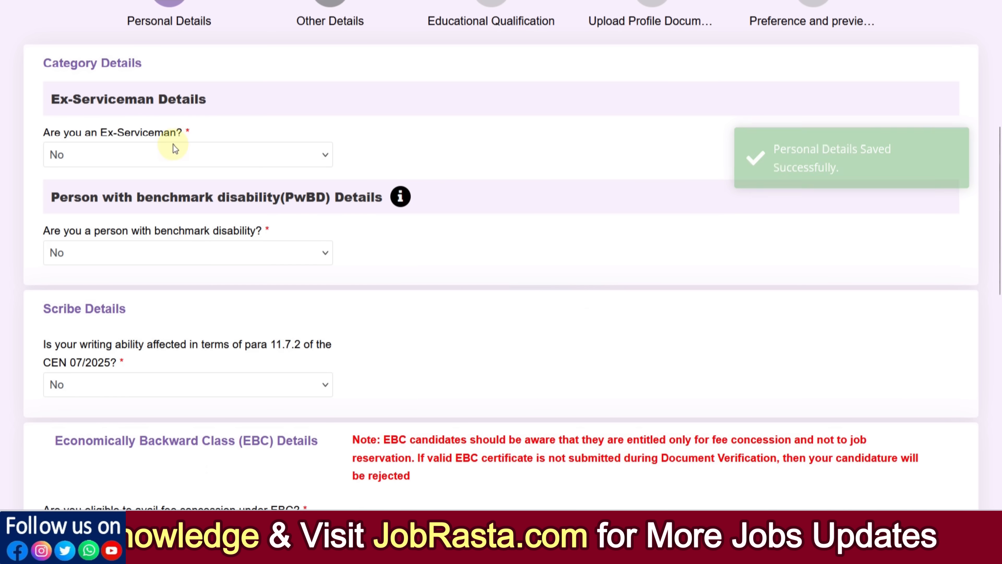
Set the ex-serviceman answer to Yes and choose Army as the defence service.
click(171, 152)
click(359, 138)
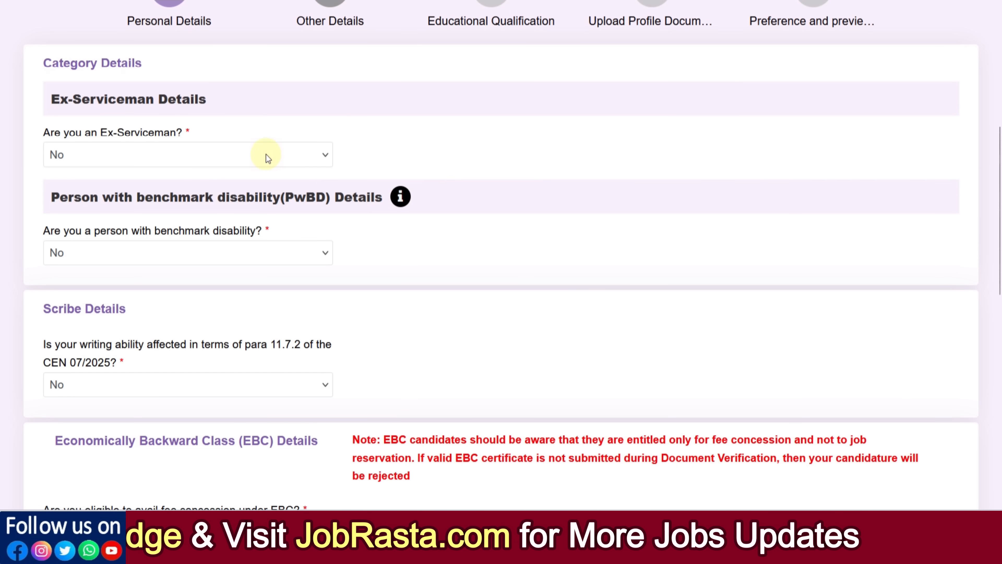
click(168, 157)
click(144, 199)
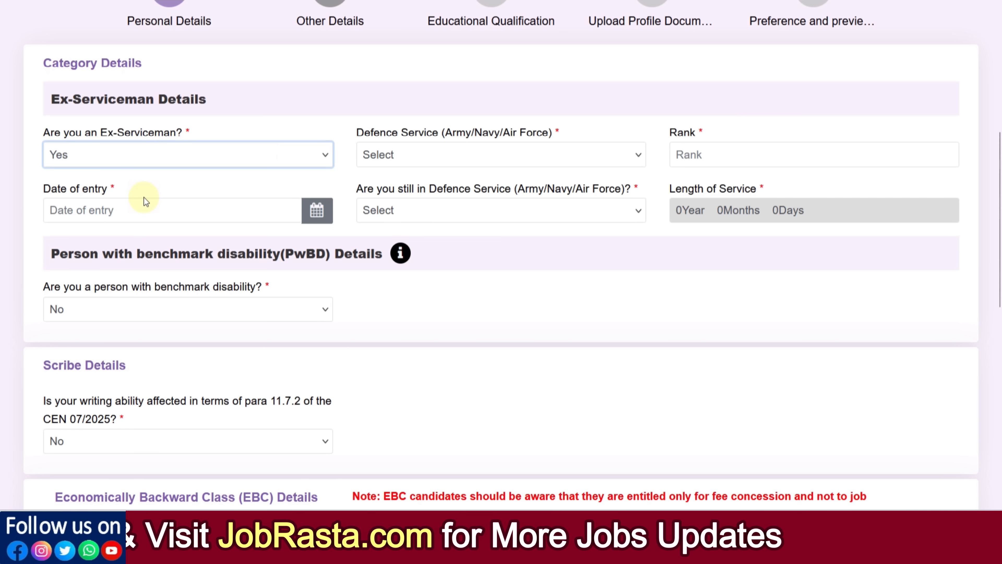
click(390, 157)
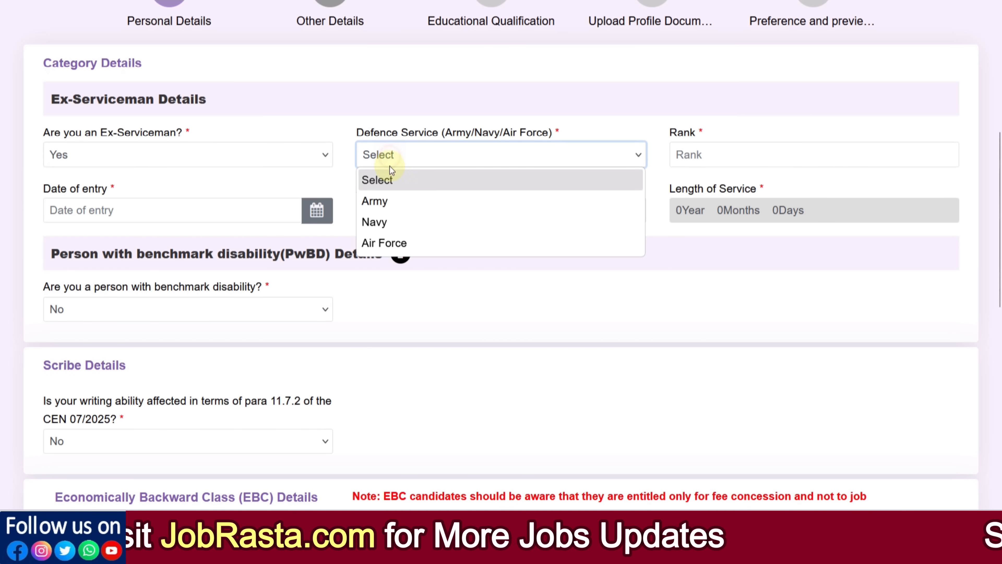
click(387, 199)
Go through the rank and date of entry fields and set the still-in-defence-service answer to Yes, followed by No.
click(718, 159)
click(249, 218)
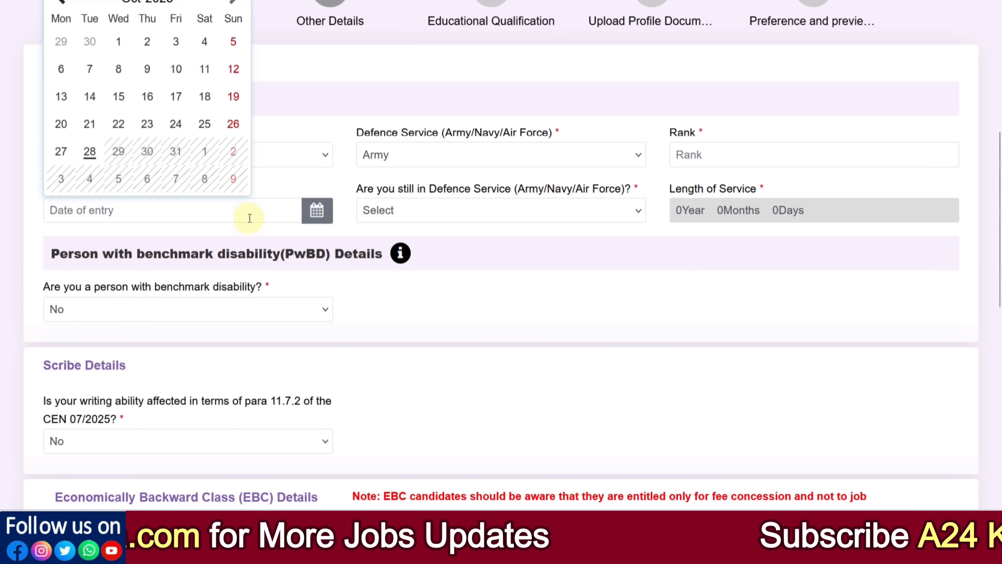
click(421, 209)
click(407, 253)
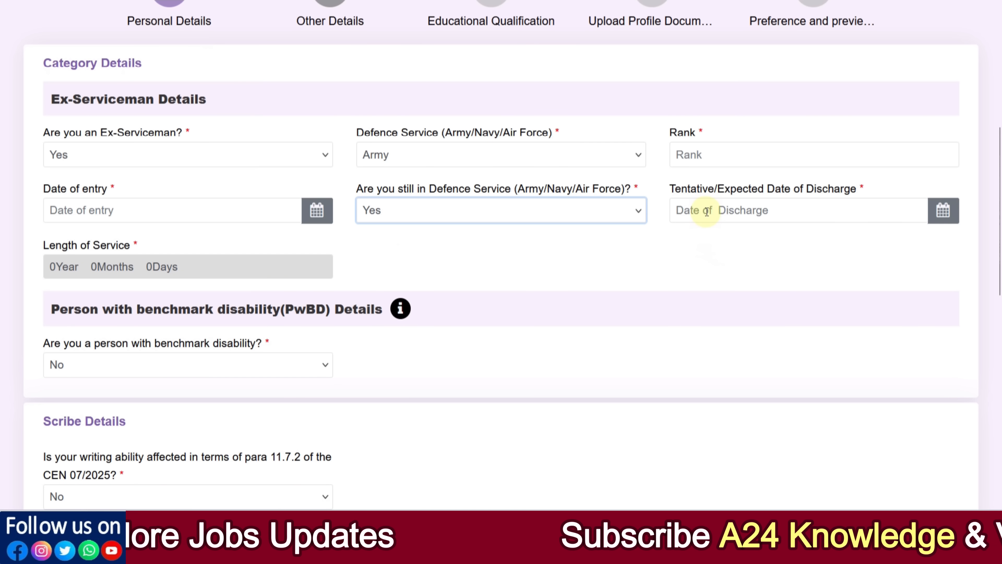
click(442, 210)
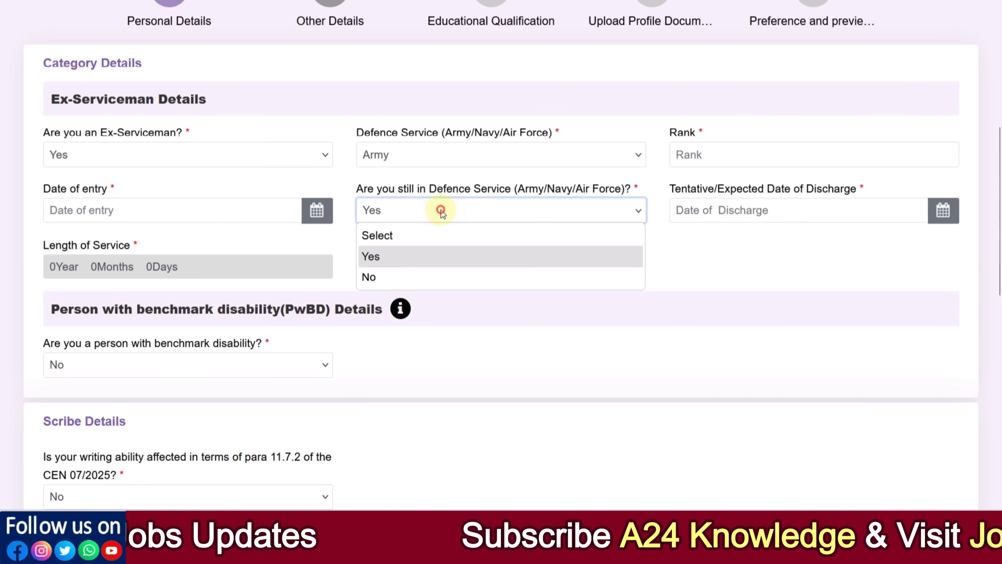
click(392, 275)
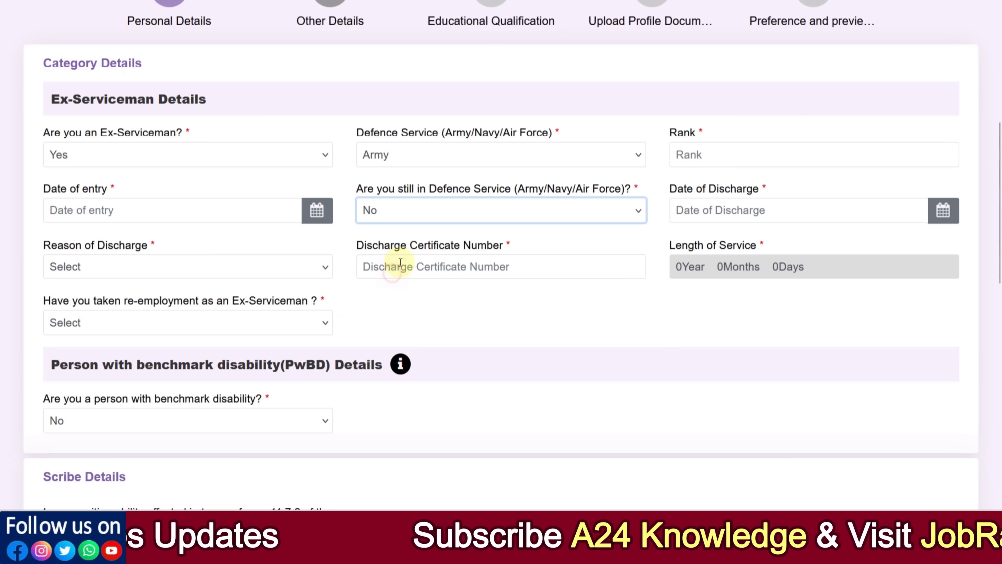
Review the discharge fields with re-employment as an ex-serviceman set to No, and set the ex-serviceman answer to No.
click(678, 211)
click(233, 267)
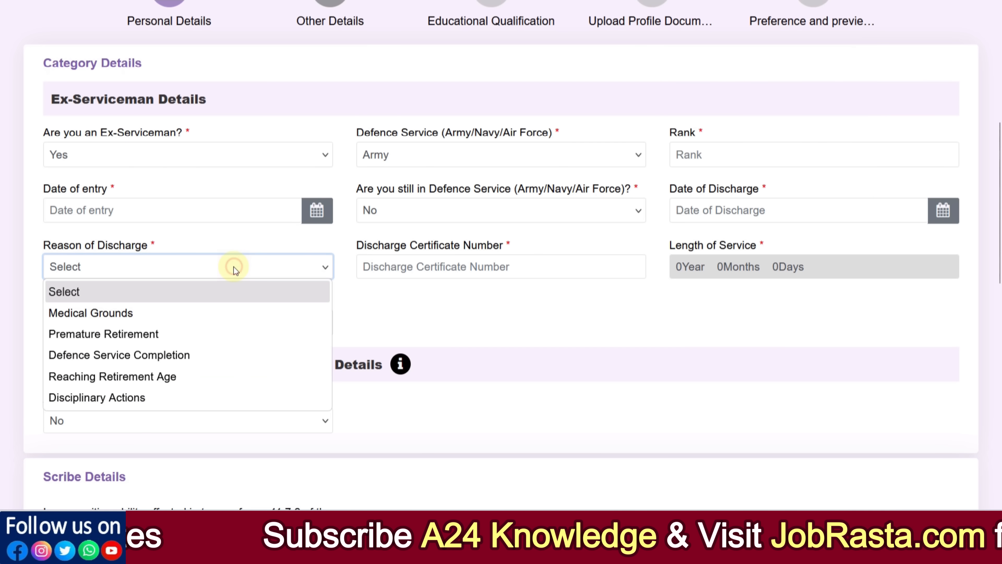
click(477, 310)
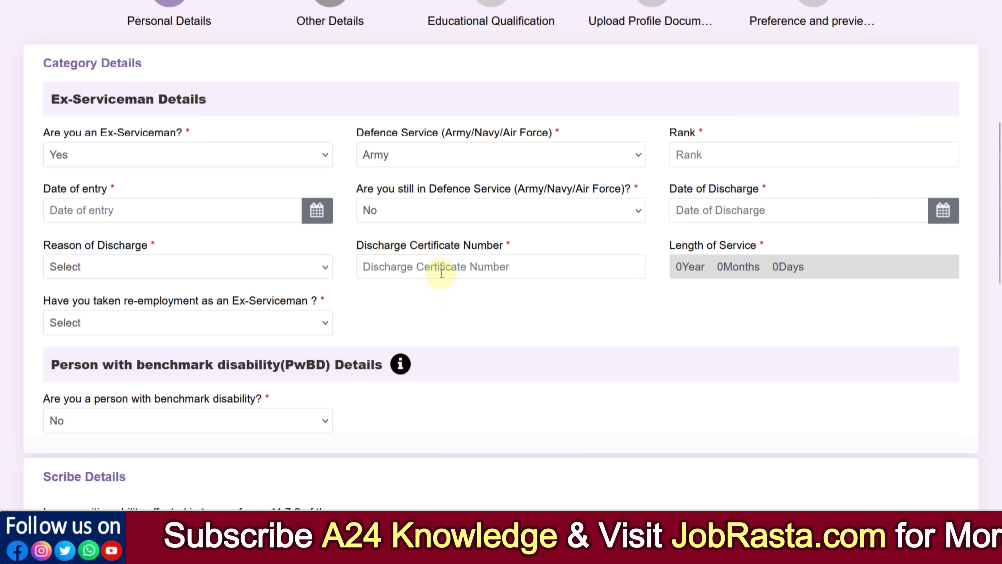
click(230, 318)
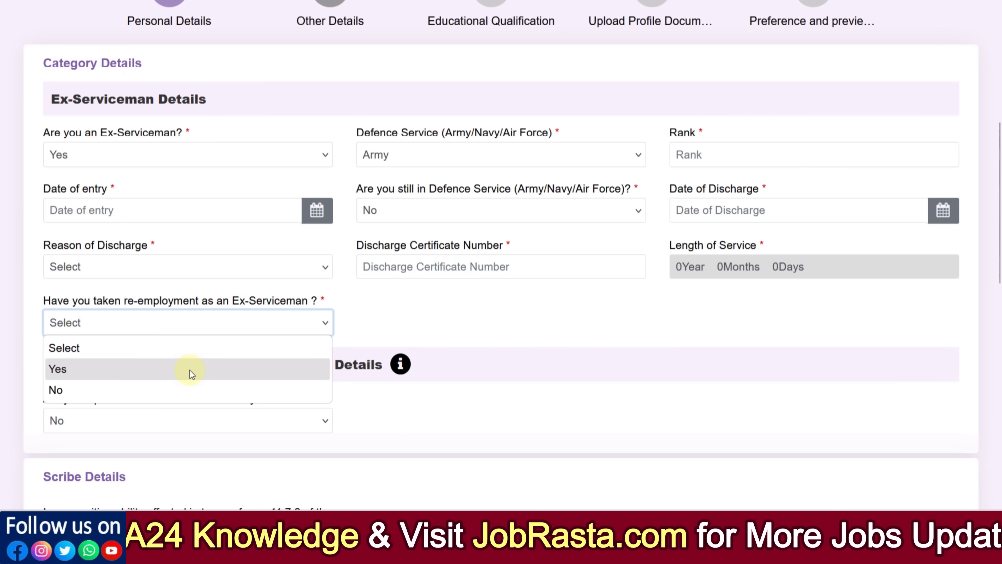
click(191, 379)
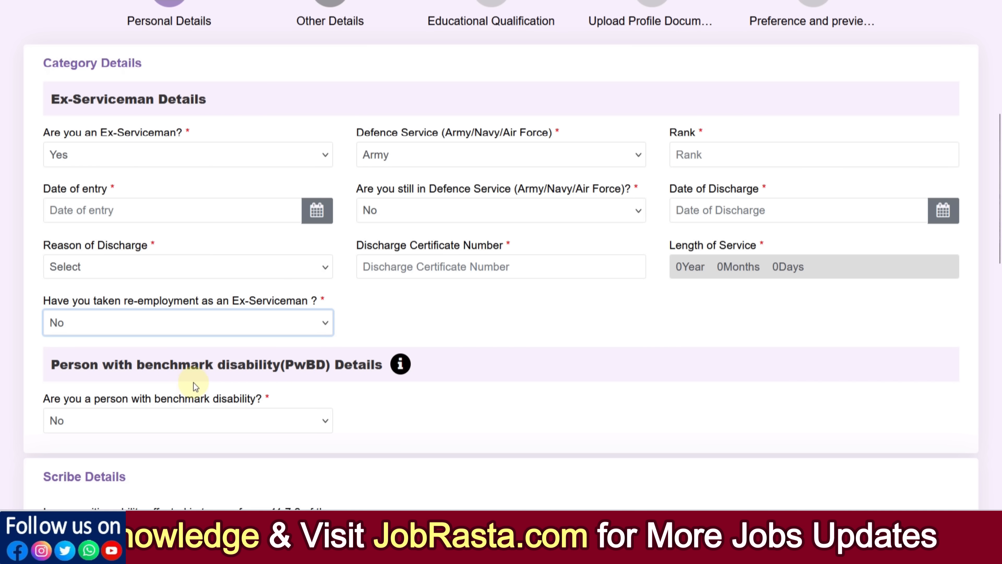
click(120, 165)
click(106, 222)
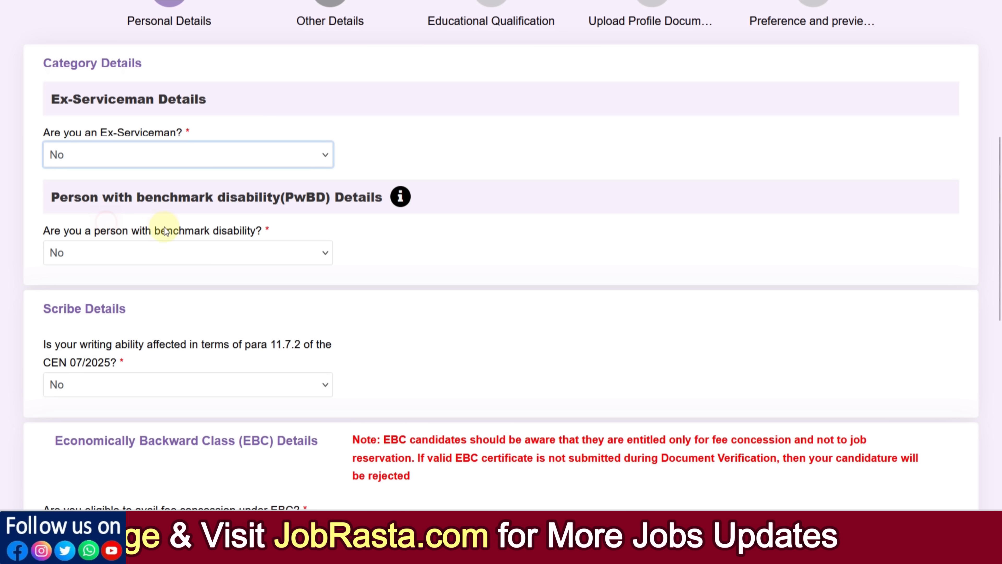
Set the benchmark disability answer to Yes with Hearing Impairment (HI) as the disability category, and check the sub-disability field.
click(171, 259)
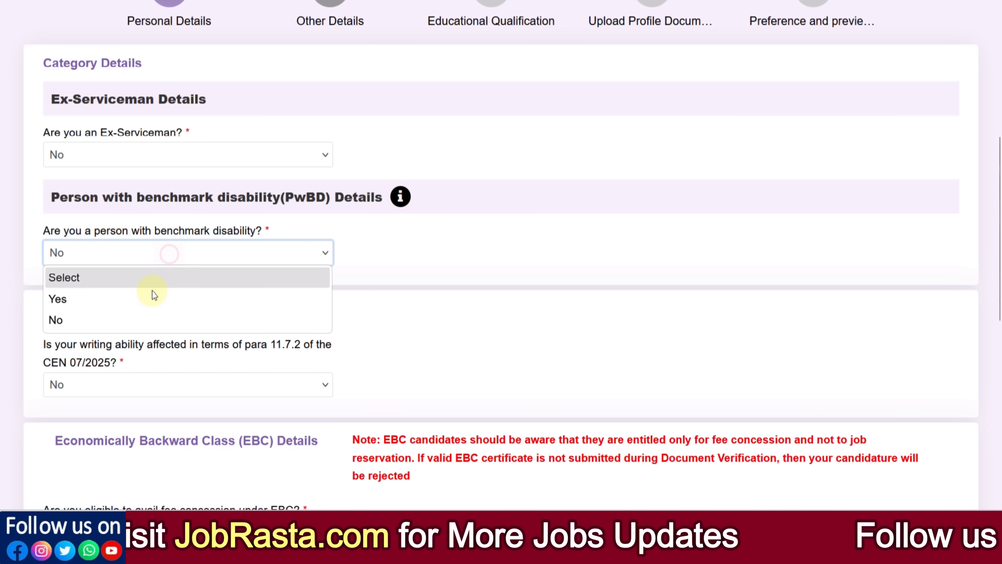
click(154, 296)
click(374, 257)
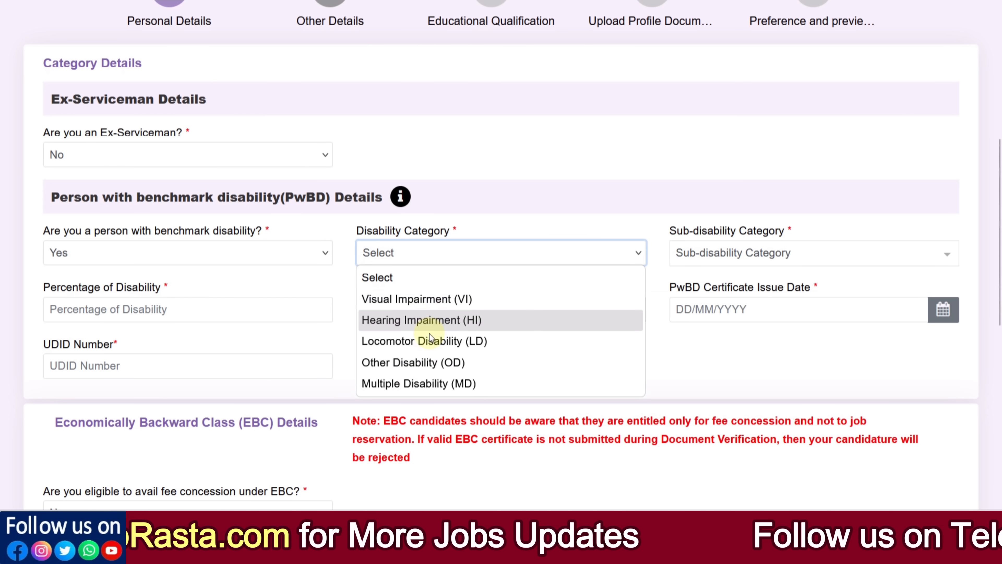
click(430, 324)
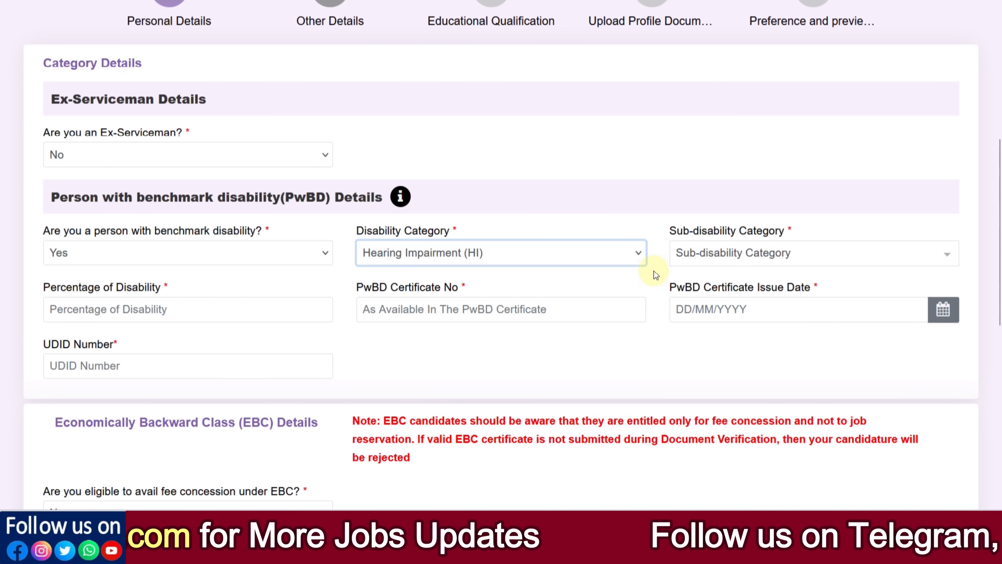
click(701, 254)
click(470, 336)
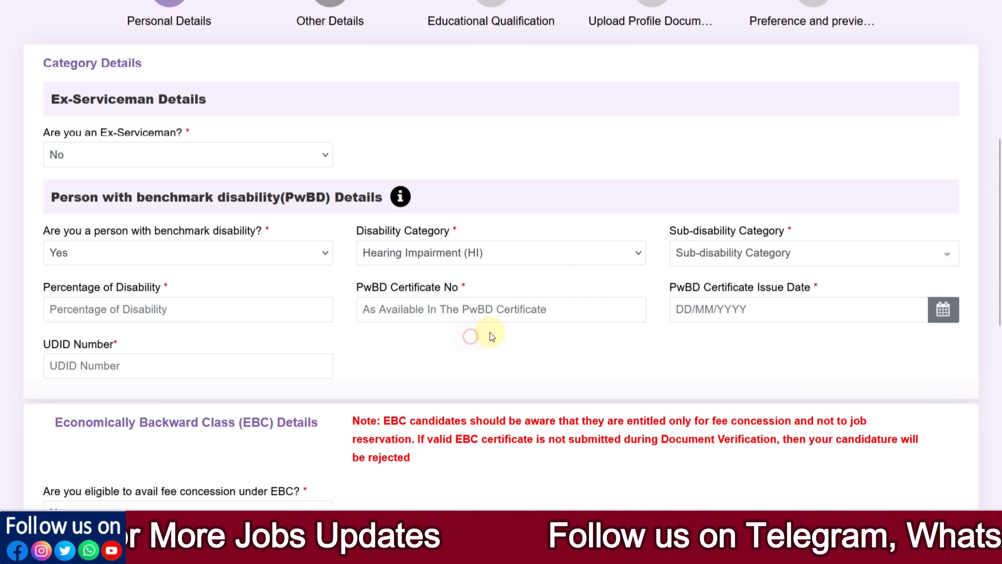
Go through the disability percentage, PwBD certificate and UDID number fields, and set the benchmark disability answer to No.
click(194, 302)
click(412, 315)
click(229, 373)
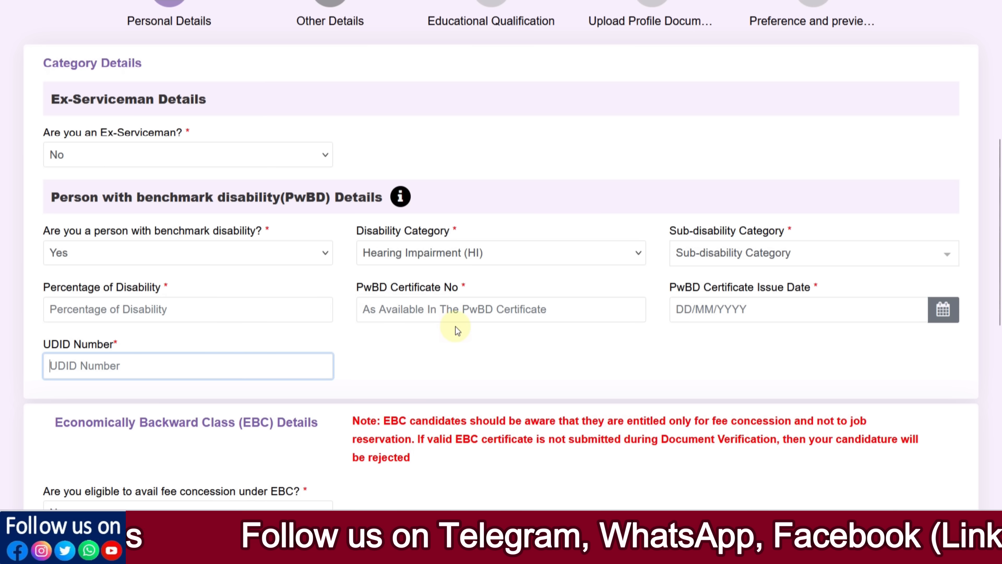
click(151, 255)
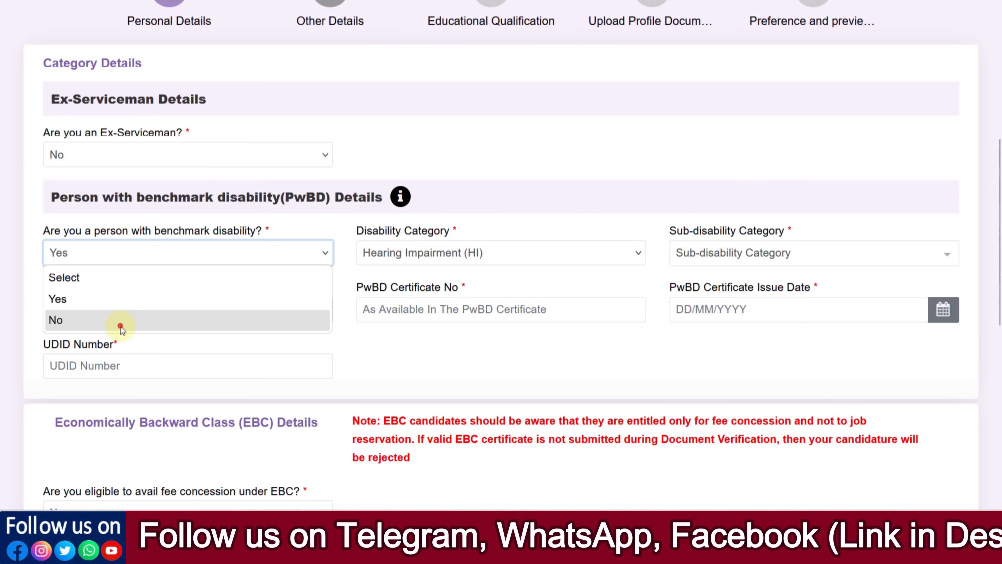
click(121, 326)
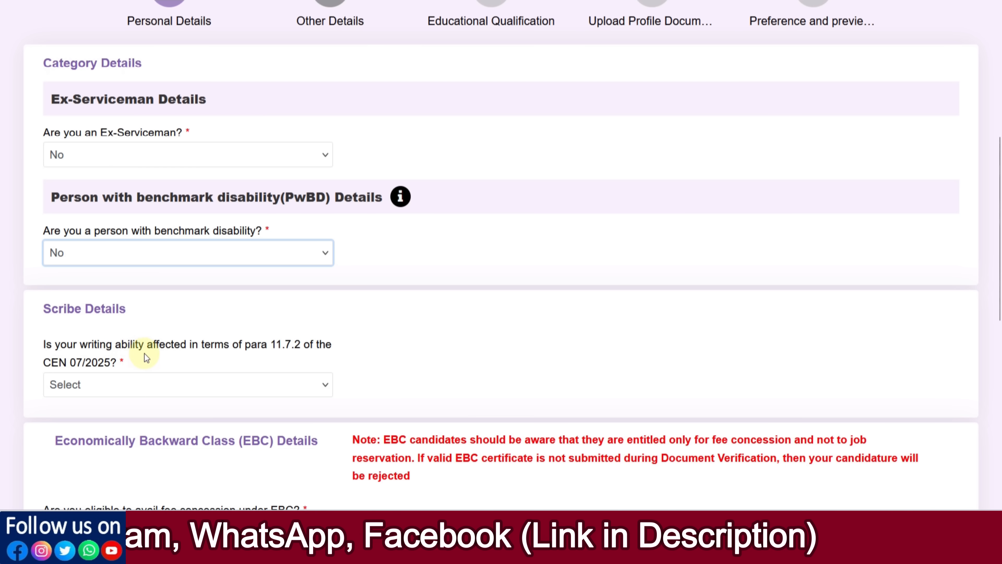
Set the affected writing ability answer in the Scribe Details to Yes and agree to the scribe information.
click(157, 389)
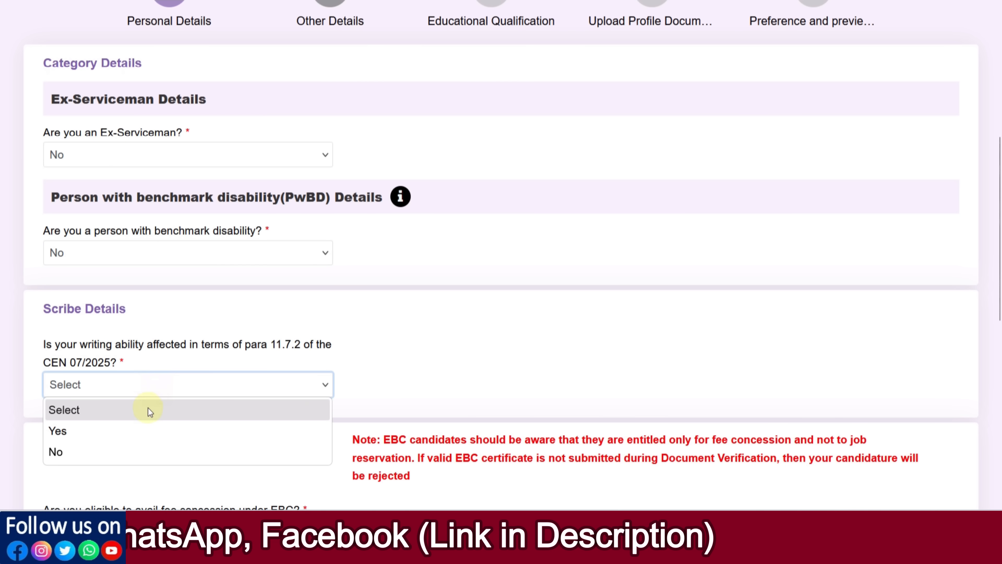
click(143, 441)
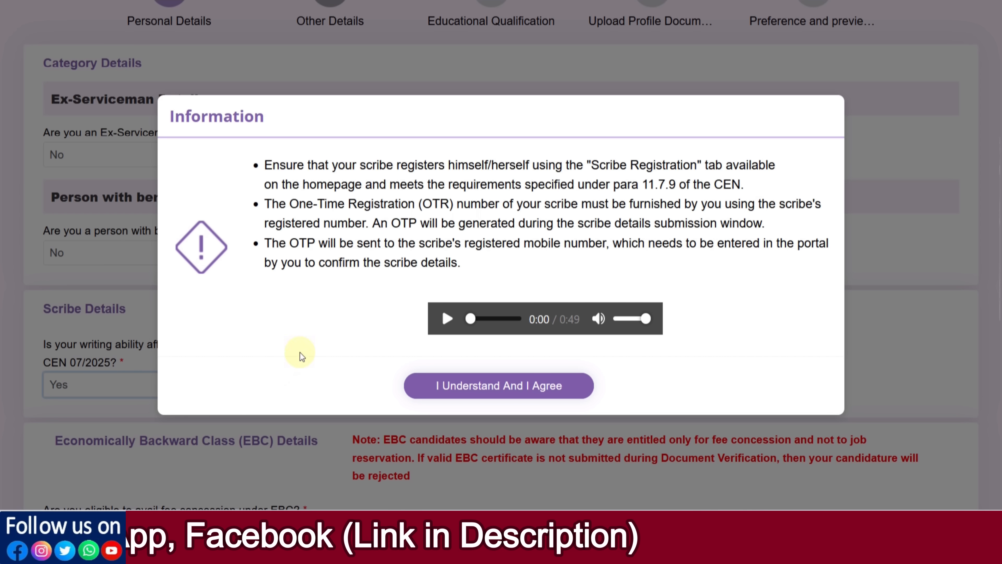
click(497, 388)
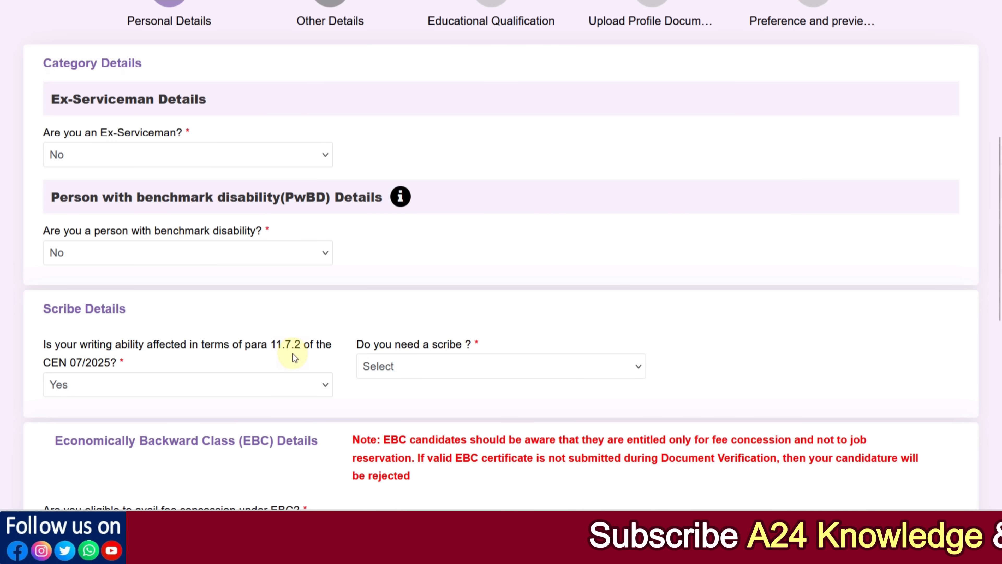
Set the eligibility for the EBC fee concession to Yes and agree to the EBC information.
drag(1000, 265, 999, 310)
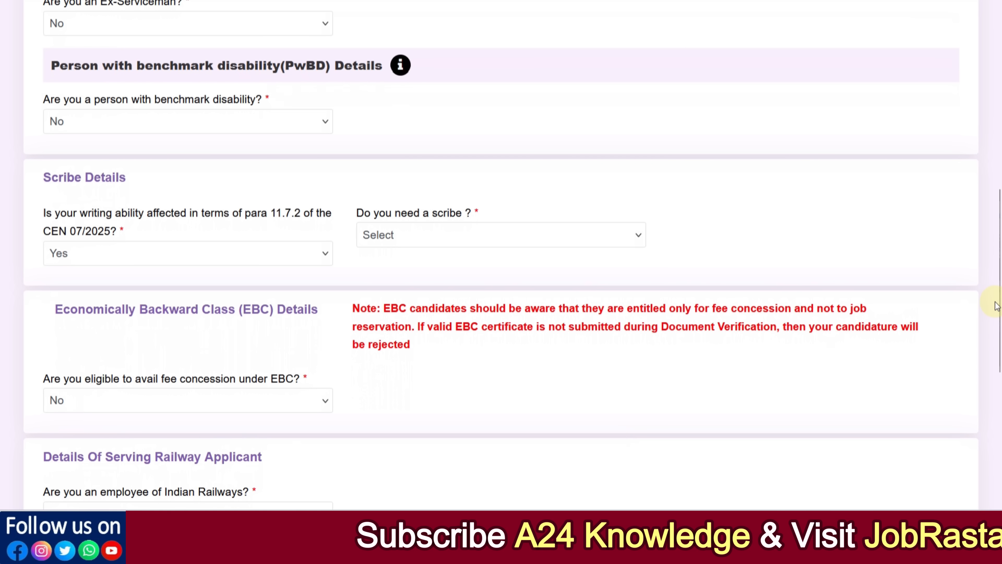
click(243, 399)
click(186, 444)
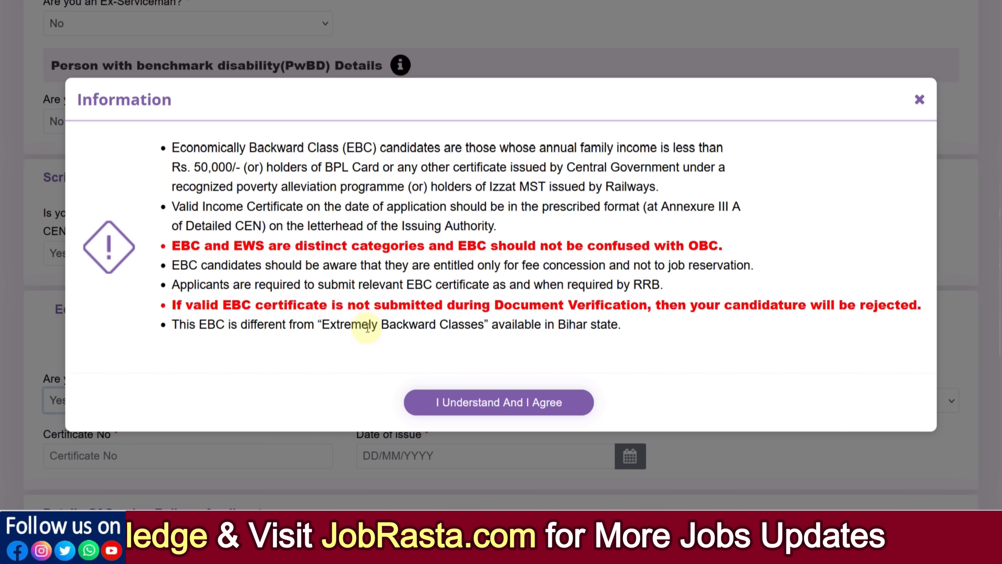
click(444, 403)
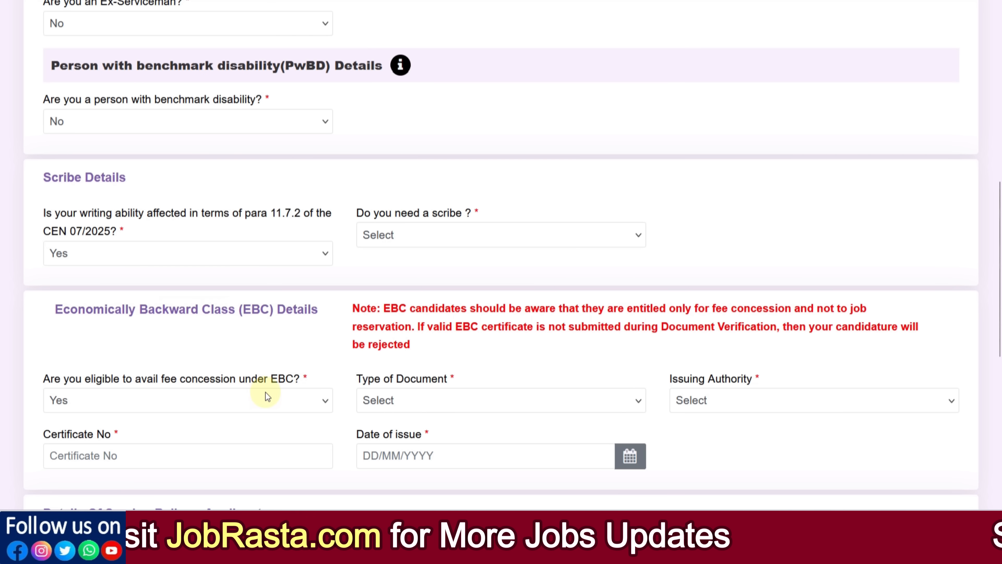
Go through the EBC document type and issuing authority options, and set the EBC fee concession eligibility to No.
scroll(999, 262, down, 1)
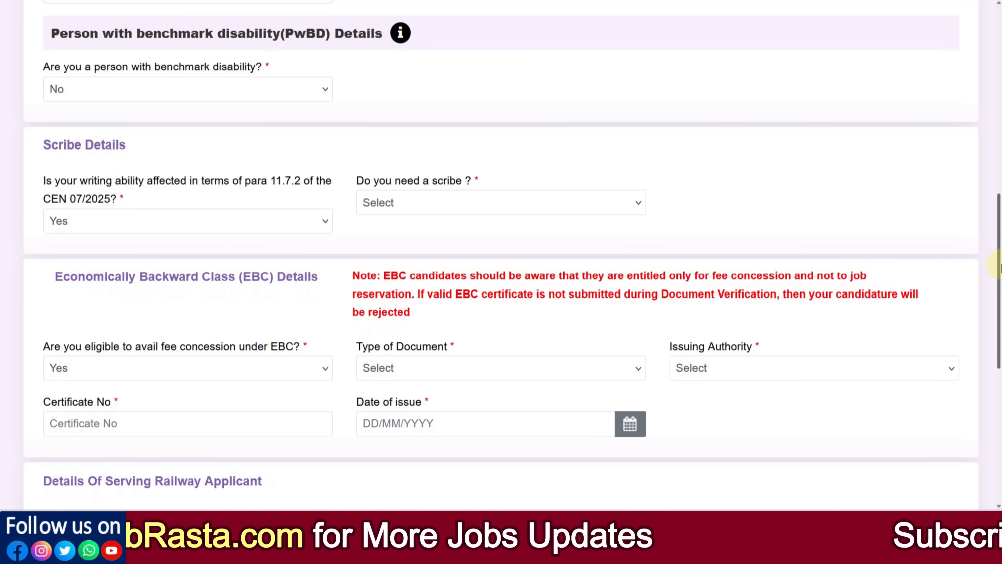
click(529, 372)
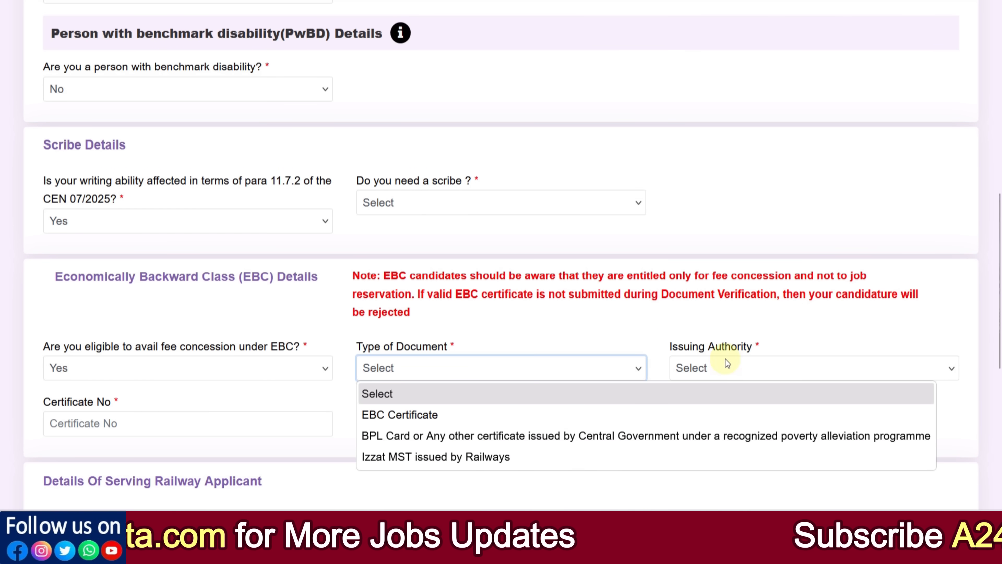
click(746, 365)
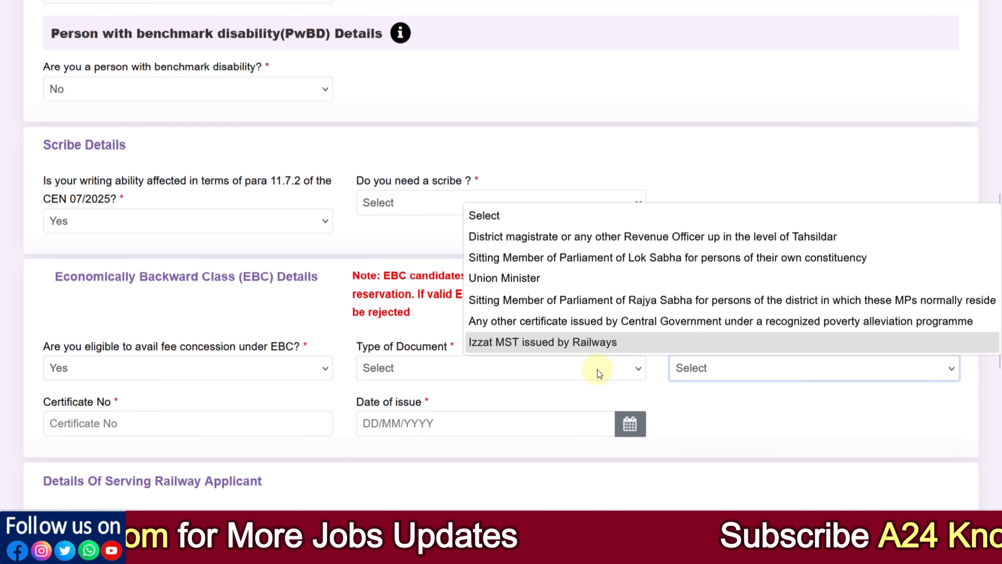
click(347, 434)
scroll(350, 429, up, 2)
click(155, 454)
click(115, 427)
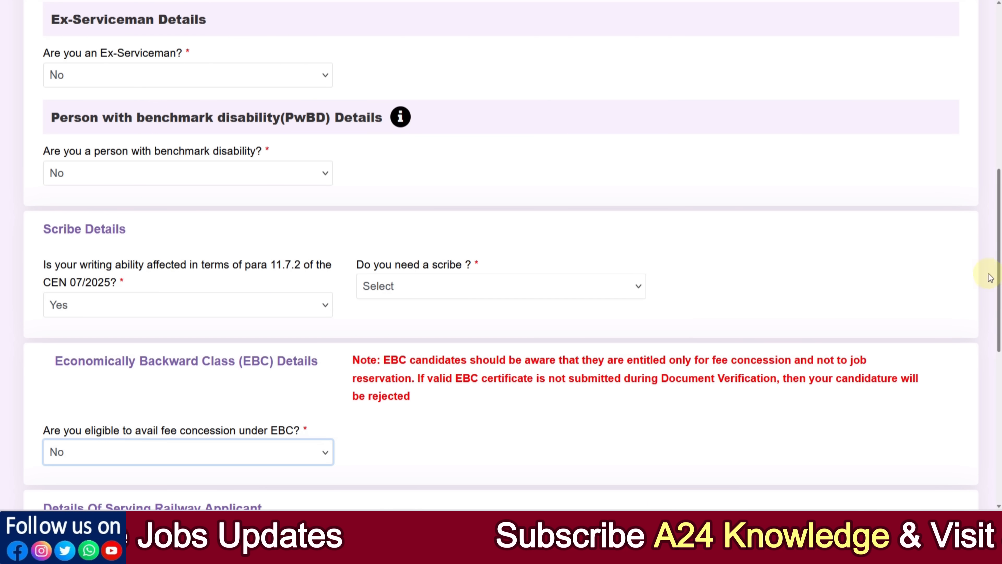
Set the Indian Railways employee answer to Yes and go through the NOC, category and Zone/PU/Unit options.
drag(999, 247, 1000, 316)
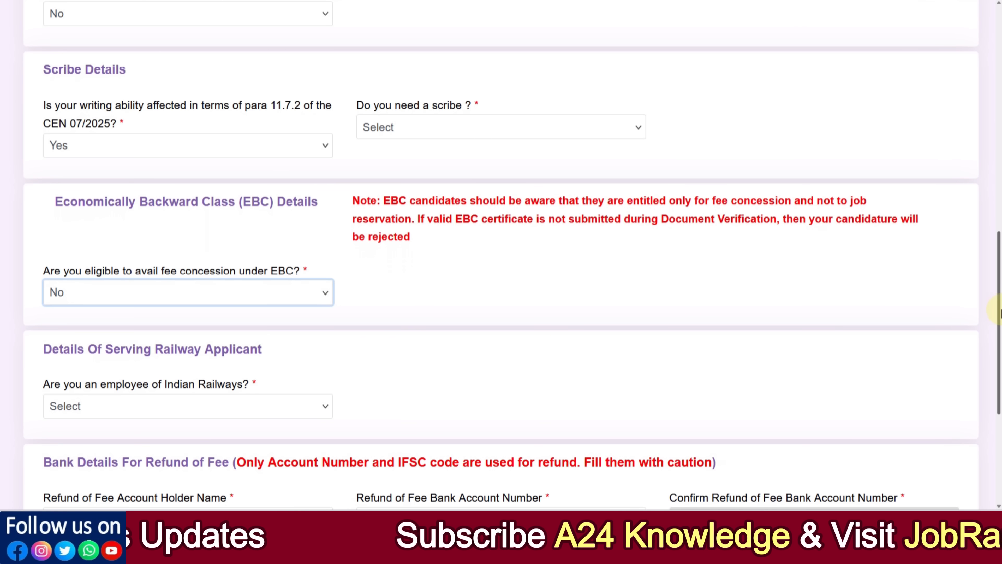
click(154, 410)
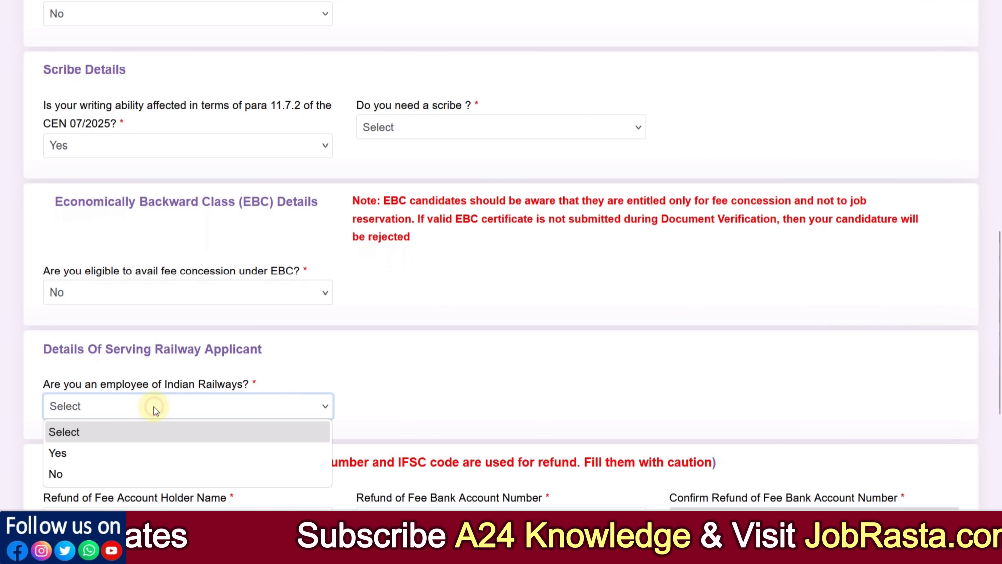
click(126, 449)
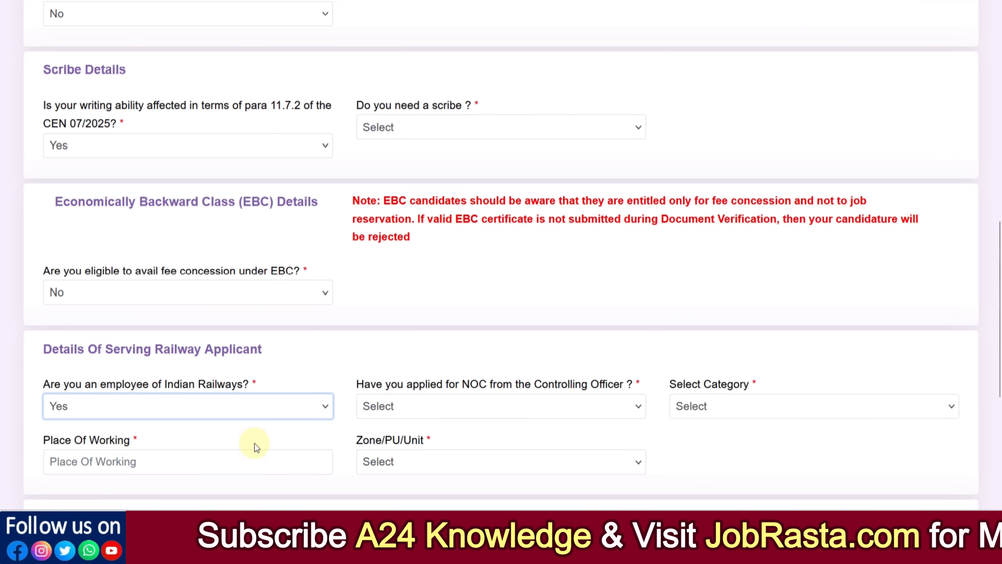
click(439, 408)
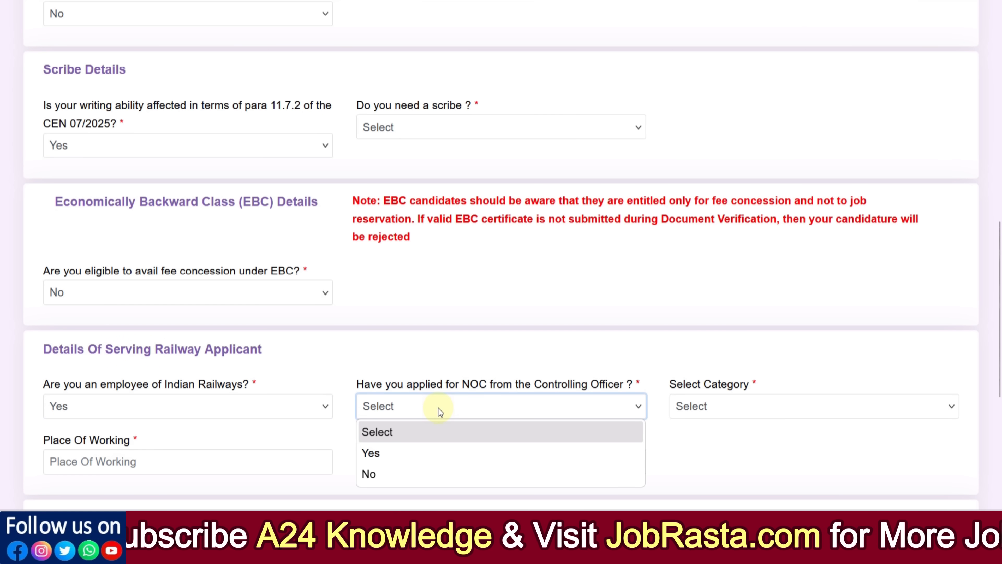
click(693, 405)
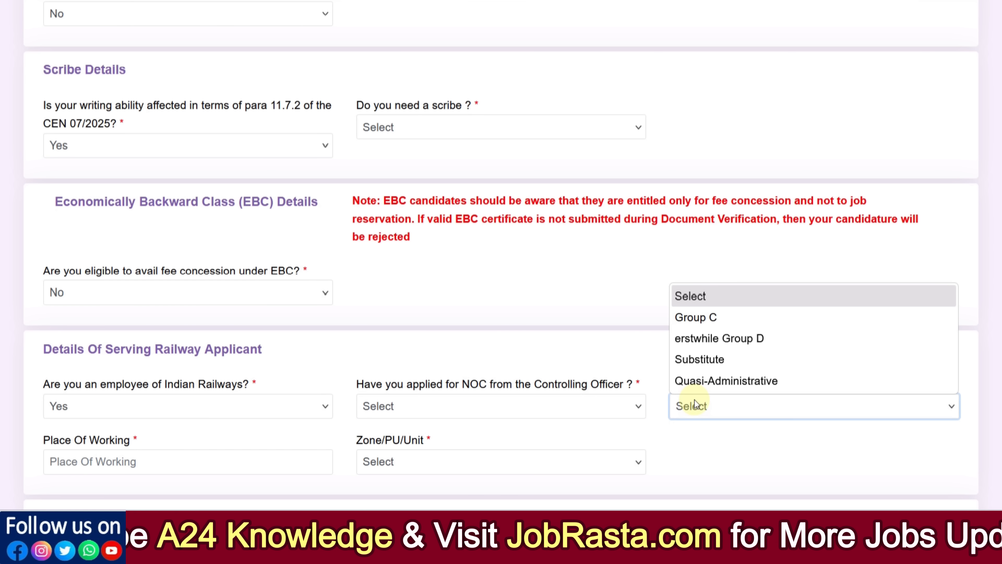
click(398, 468)
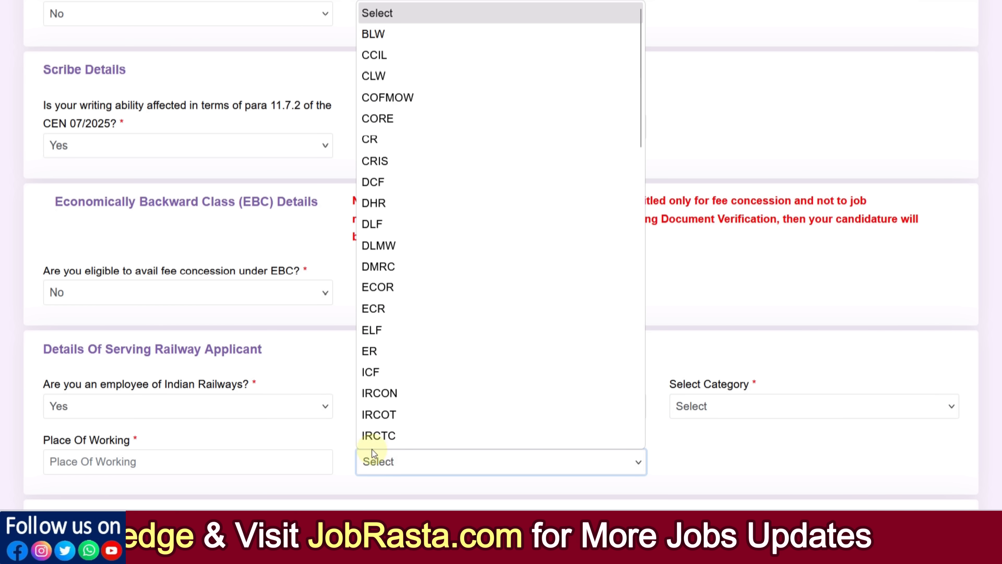
click(289, 337)
Set the Indian Railways employee answer to No and the current department/organization to Not Applicable.
click(139, 409)
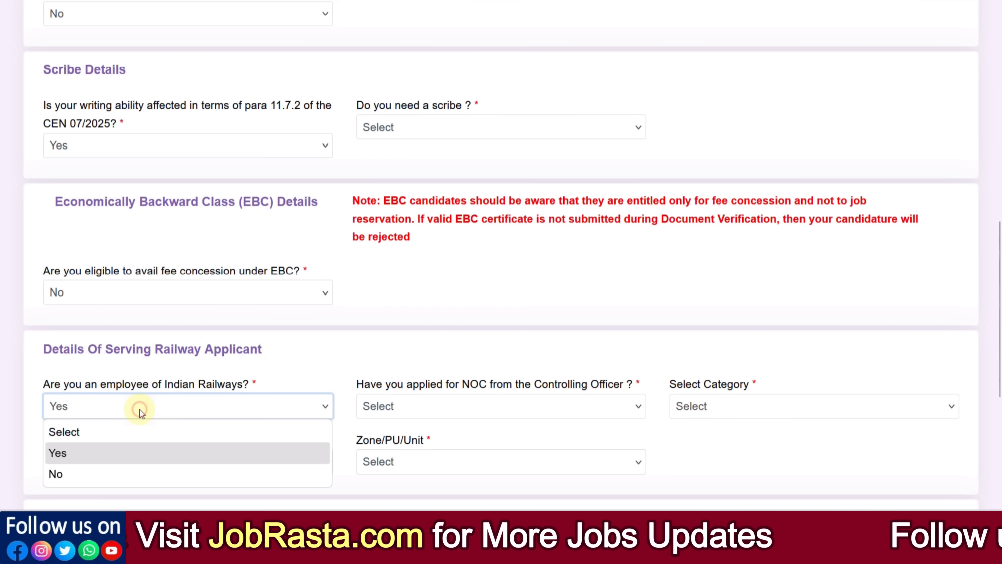
click(63, 474)
scroll(421, 399, down, 2)
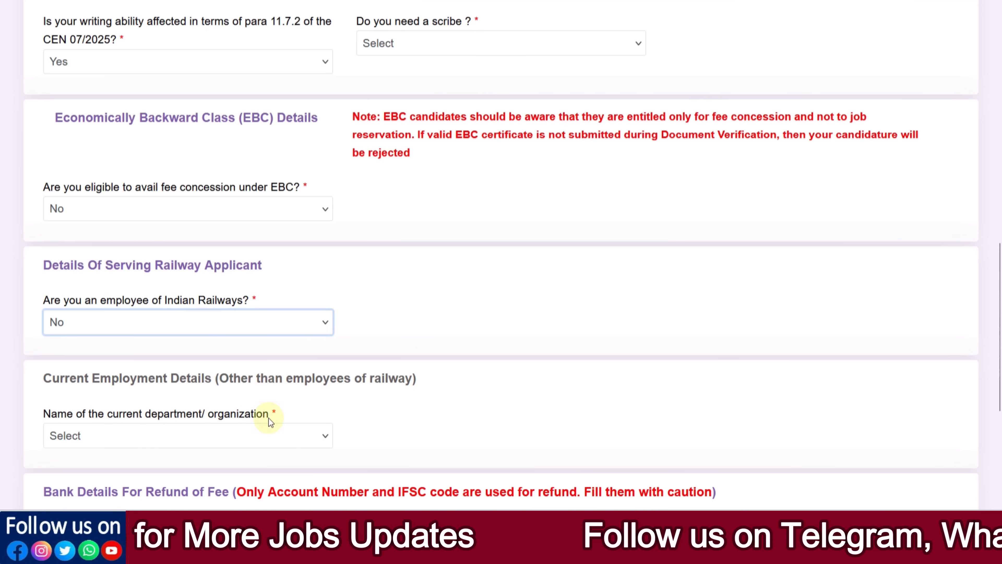
click(216, 439)
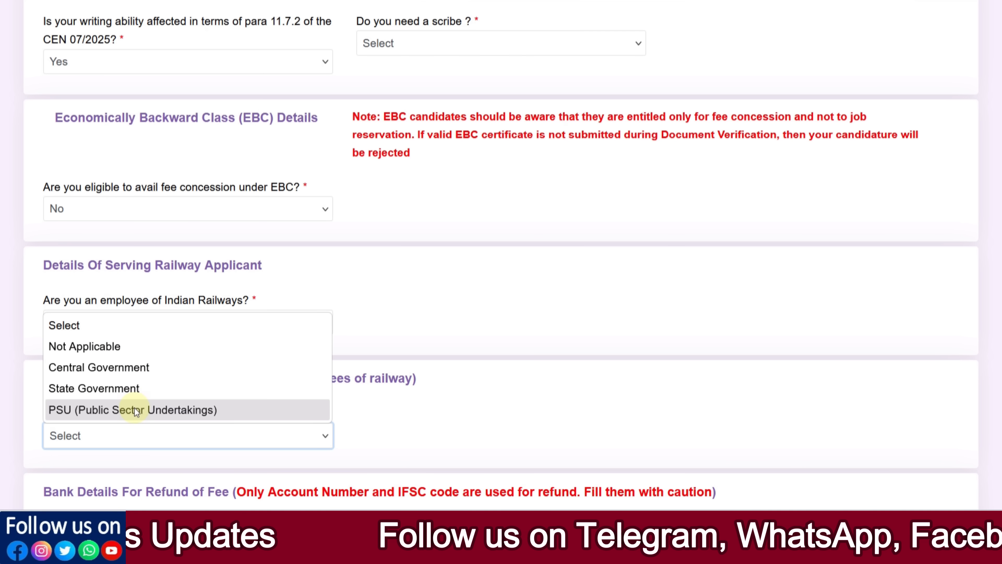
click(104, 347)
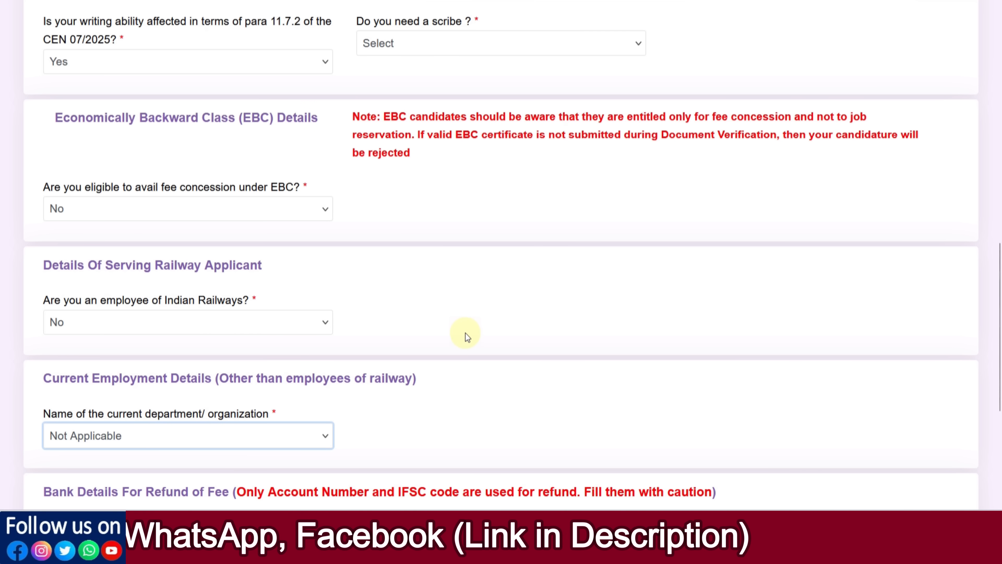
Save the Other Details section of the application and proceed to the educational qualification section.
scroll(539, 429, down, 5)
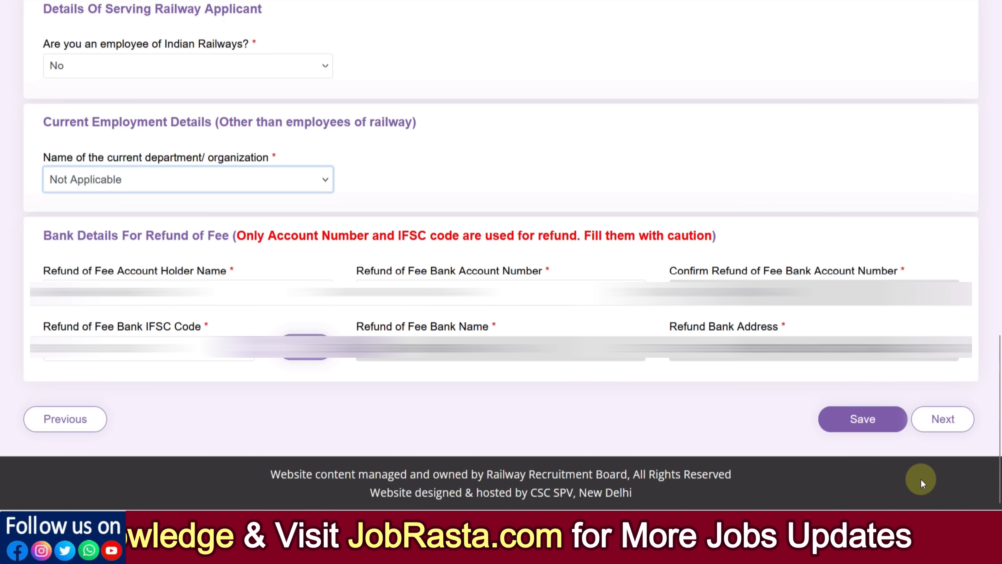
click(873, 429)
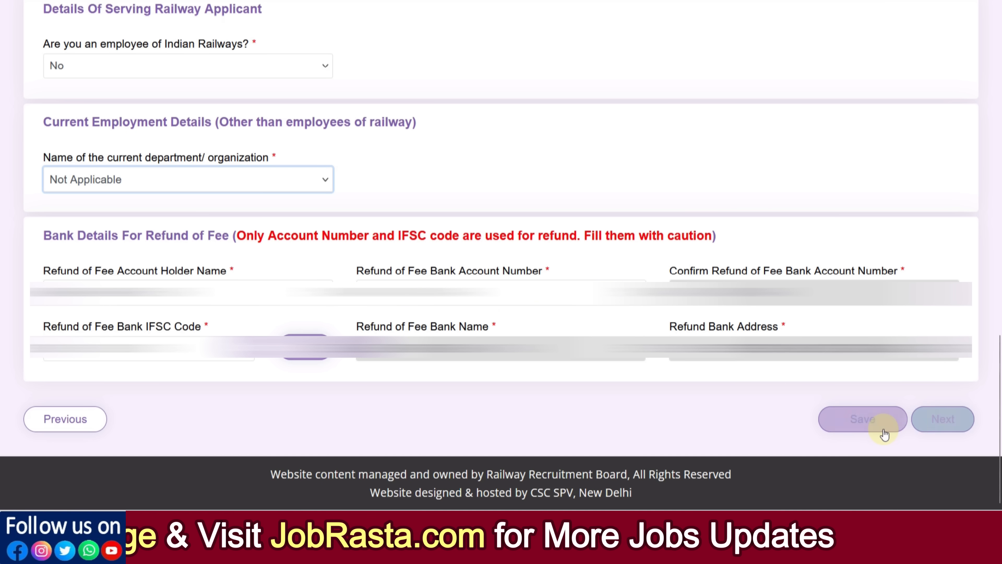
click(882, 433)
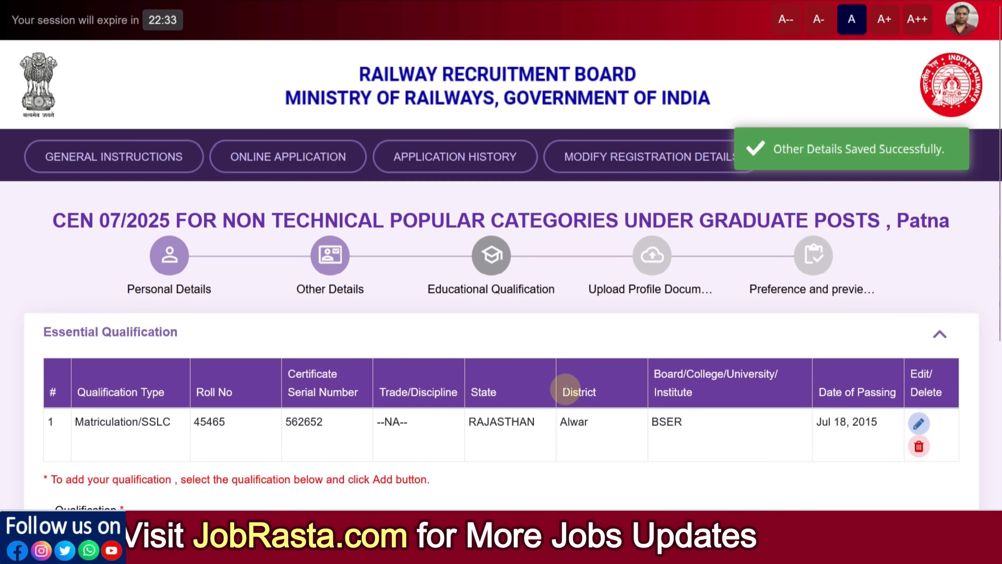
Open the Matriculation/SSLC qualification for editing, check its state, district, board, passing date, roll number and certificate fields, and update the entry.
scroll(566, 389, down, 5)
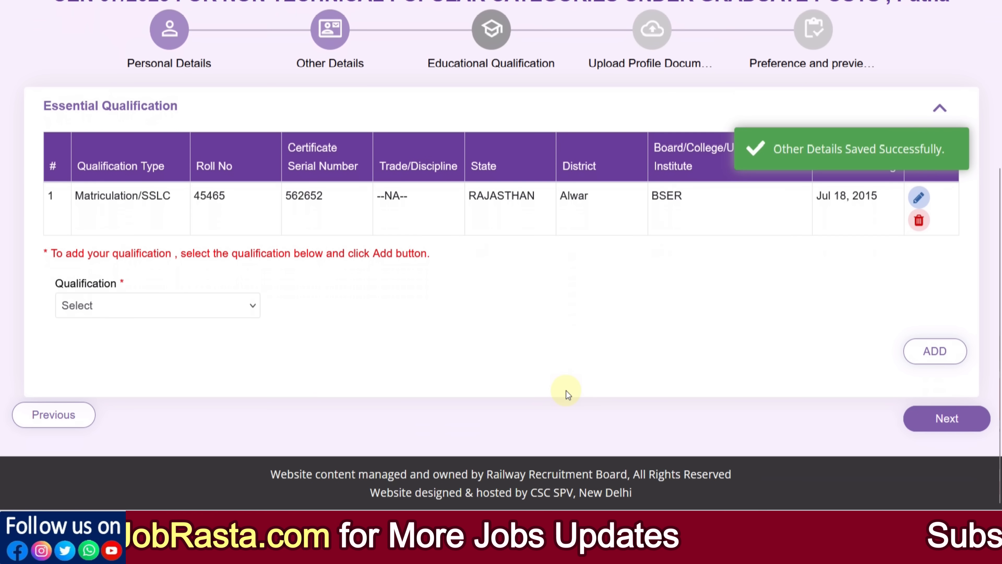
click(918, 197)
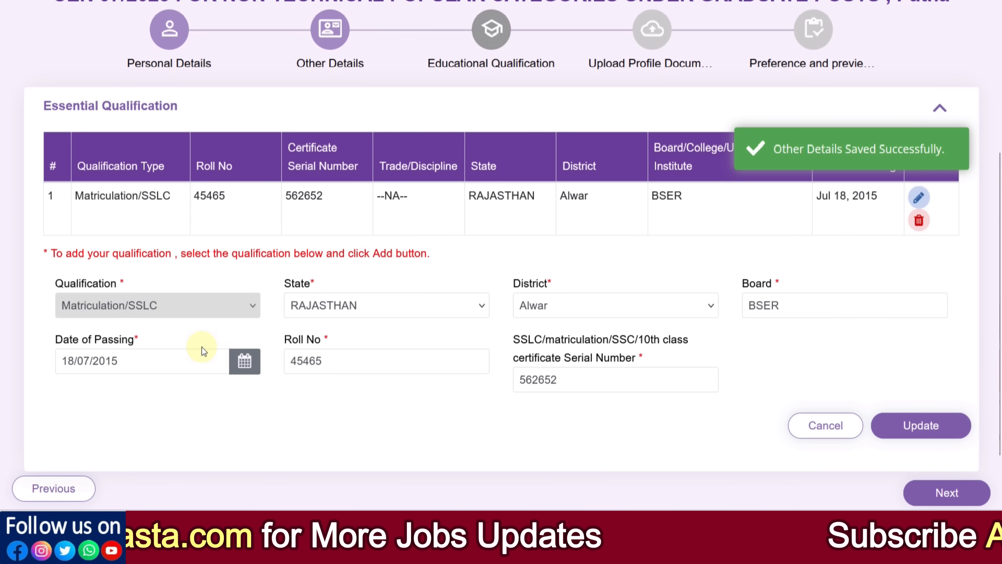
click(322, 305)
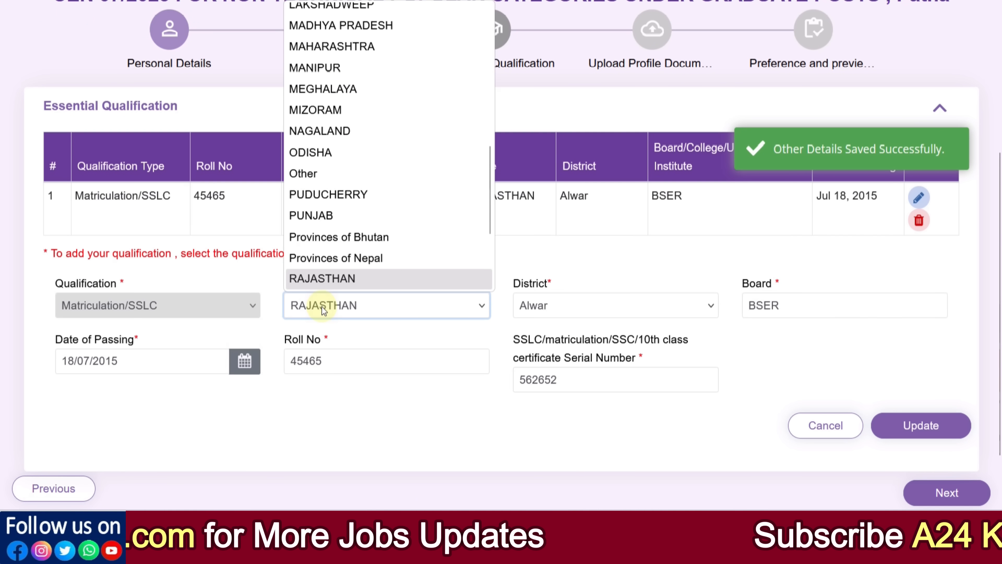
click(541, 309)
click(794, 305)
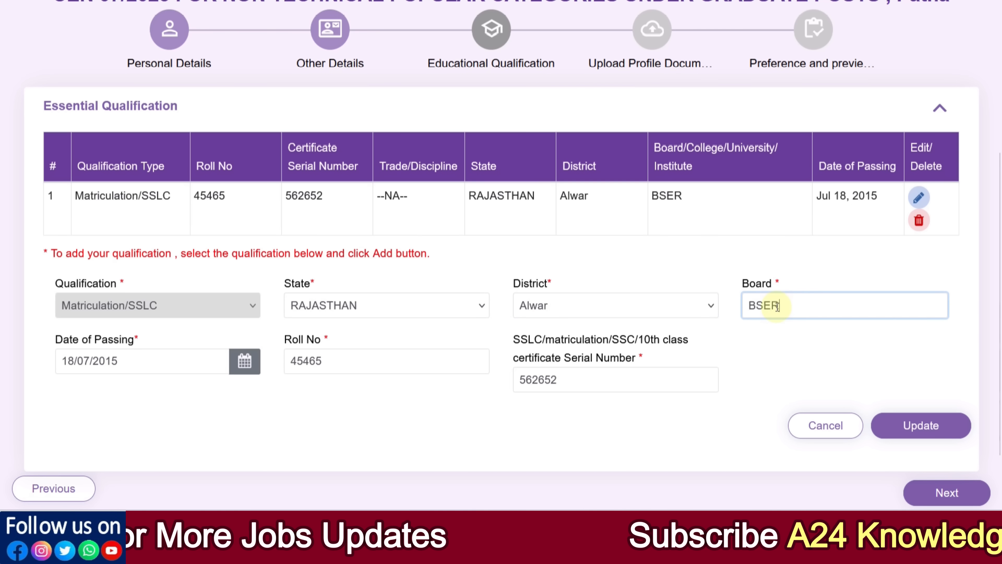
click(245, 361)
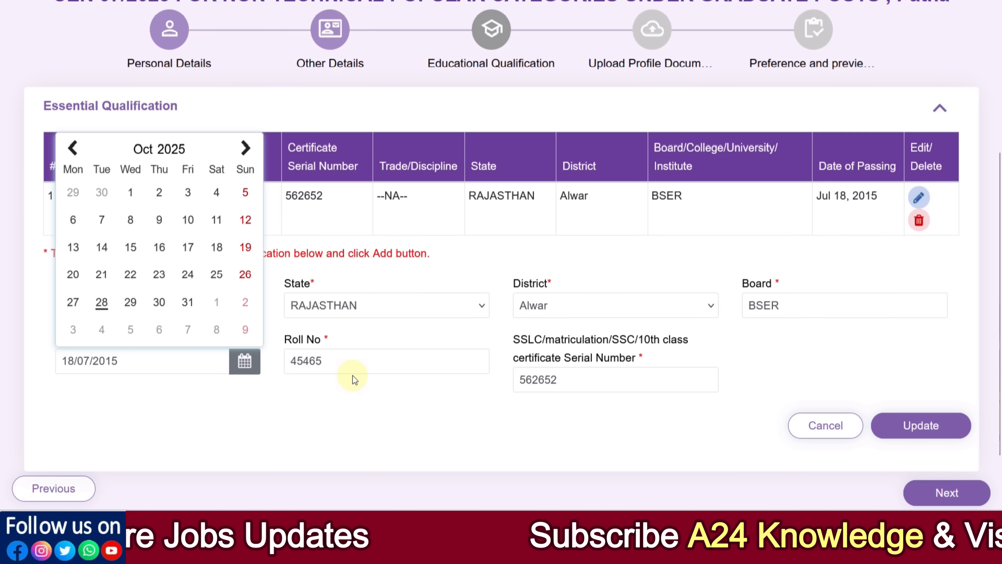
click(355, 366)
click(605, 387)
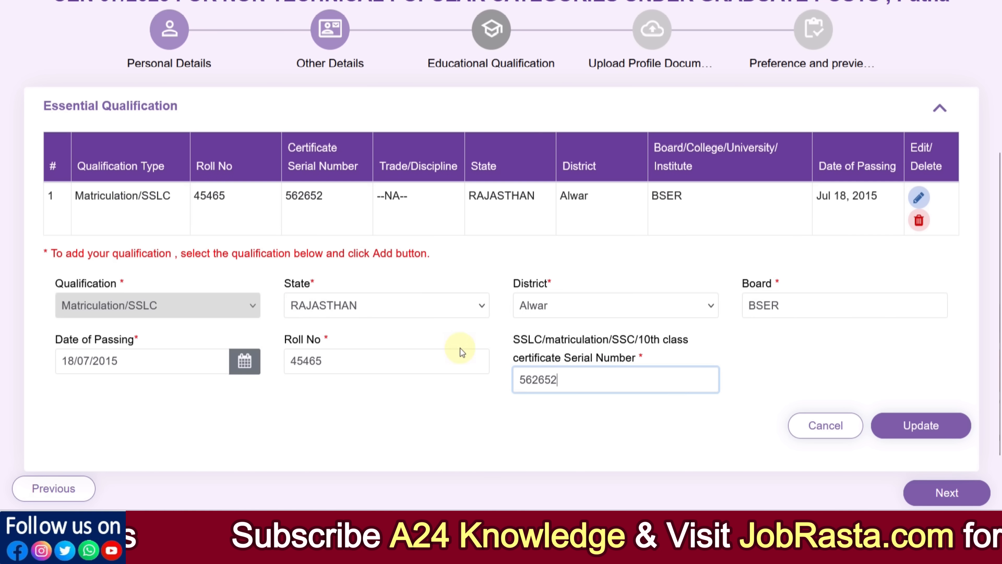
click(904, 423)
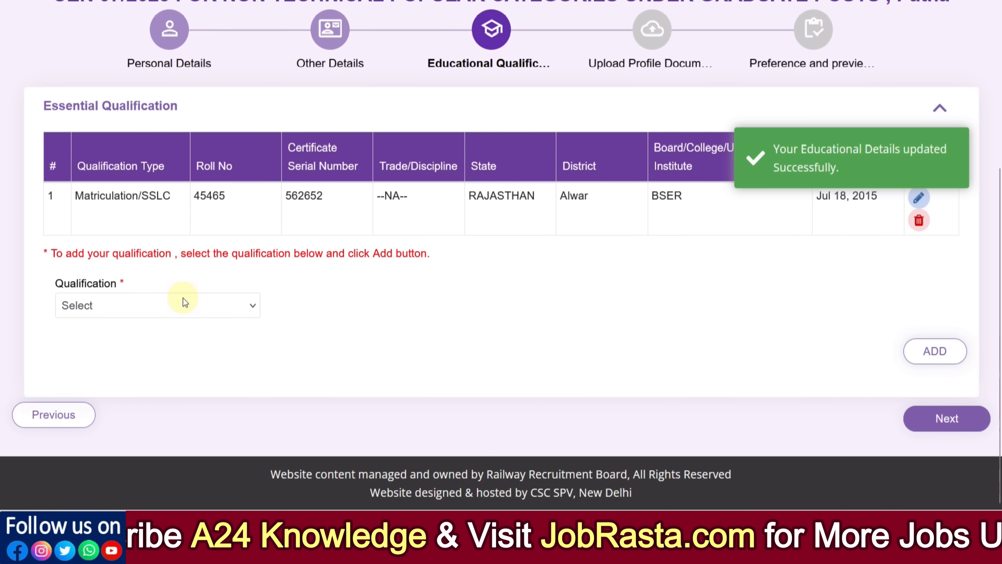
Start a 12th (+2 Stage) or its equivalent qualification with Any Discipline, state RAJASTHAN and district Alwar.
click(178, 305)
click(161, 355)
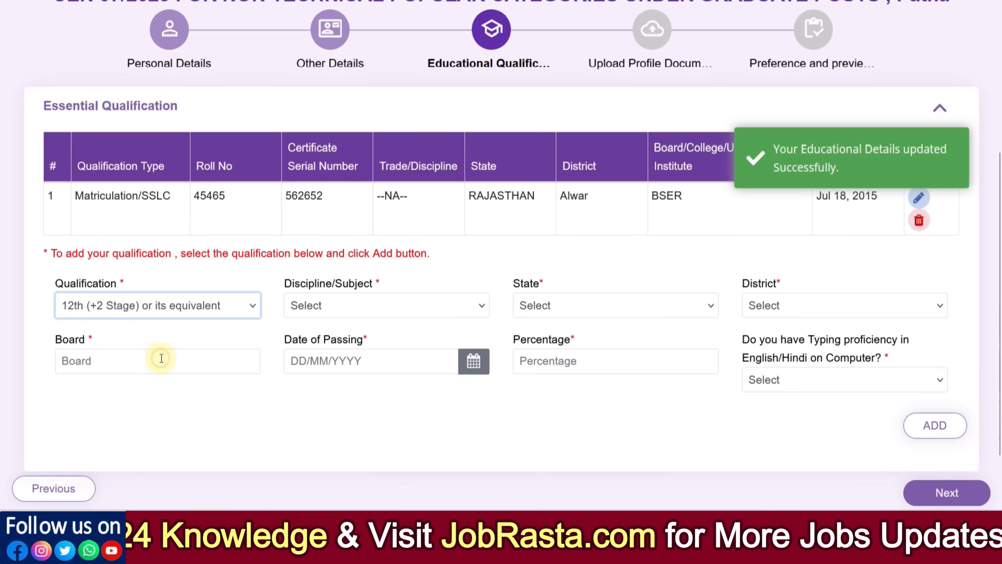
click(338, 307)
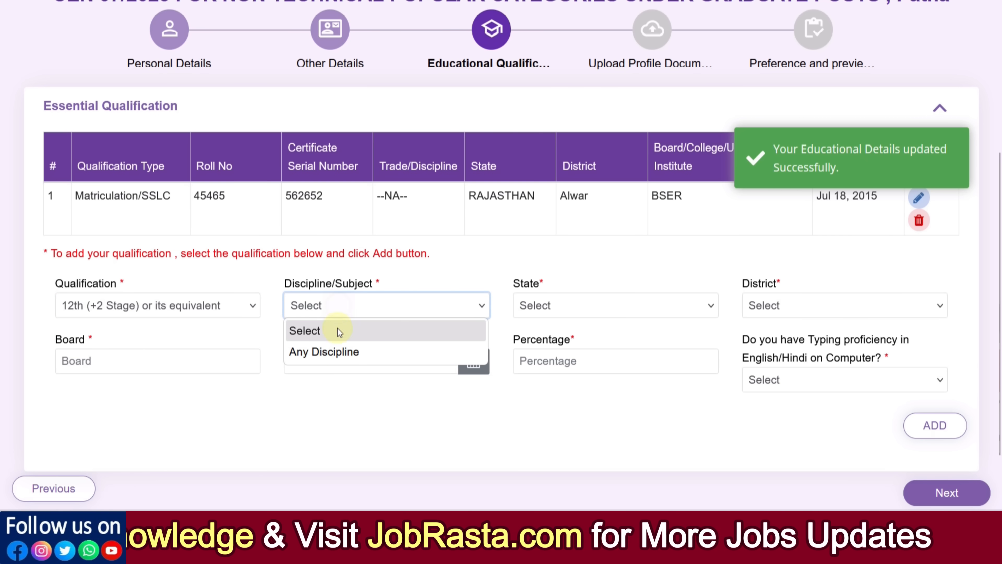
click(337, 353)
click(570, 305)
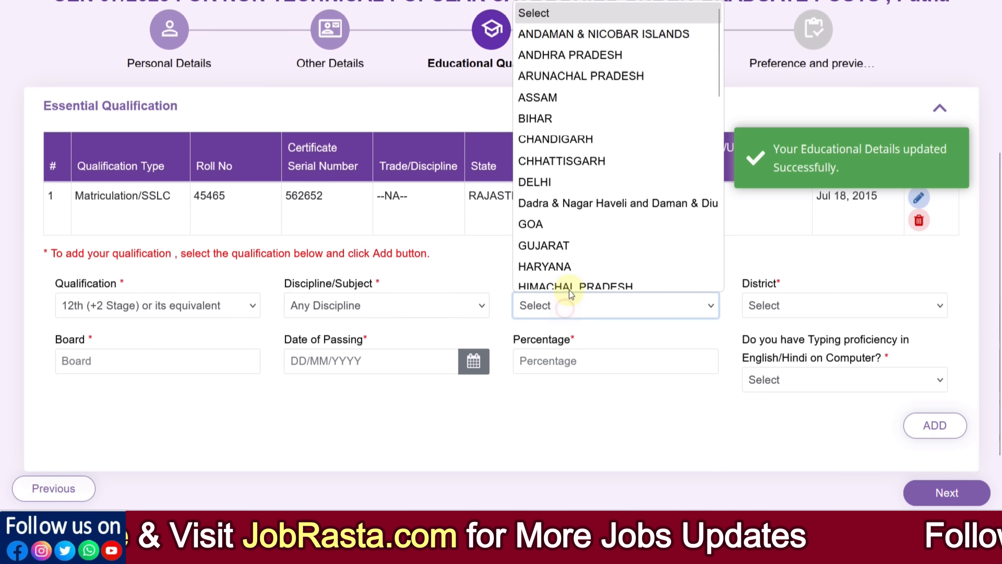
scroll(572, 221, down, 10)
click(563, 136)
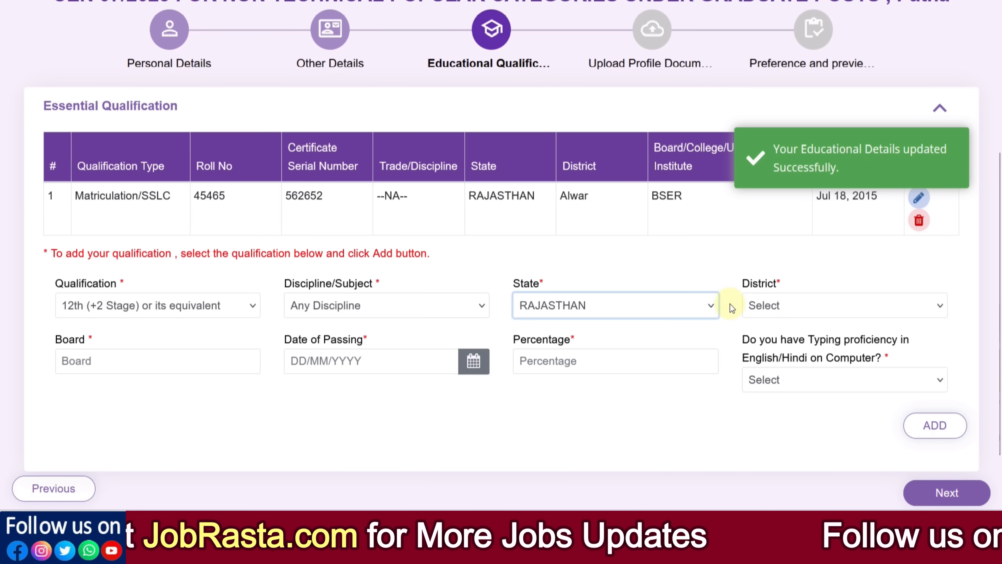
click(773, 305)
click(770, 49)
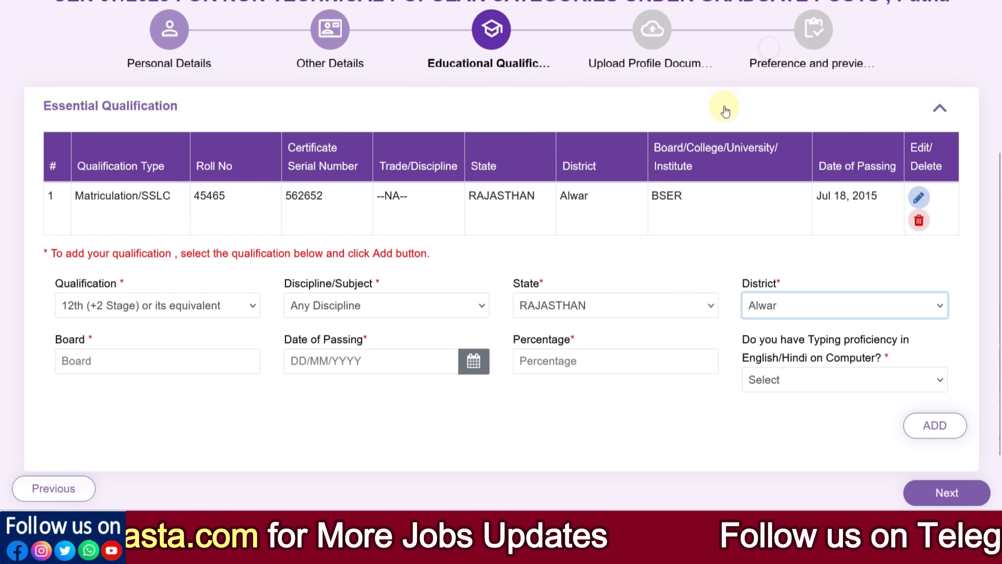
Enter BSER as the board of the 12th qualification.
click(134, 368)
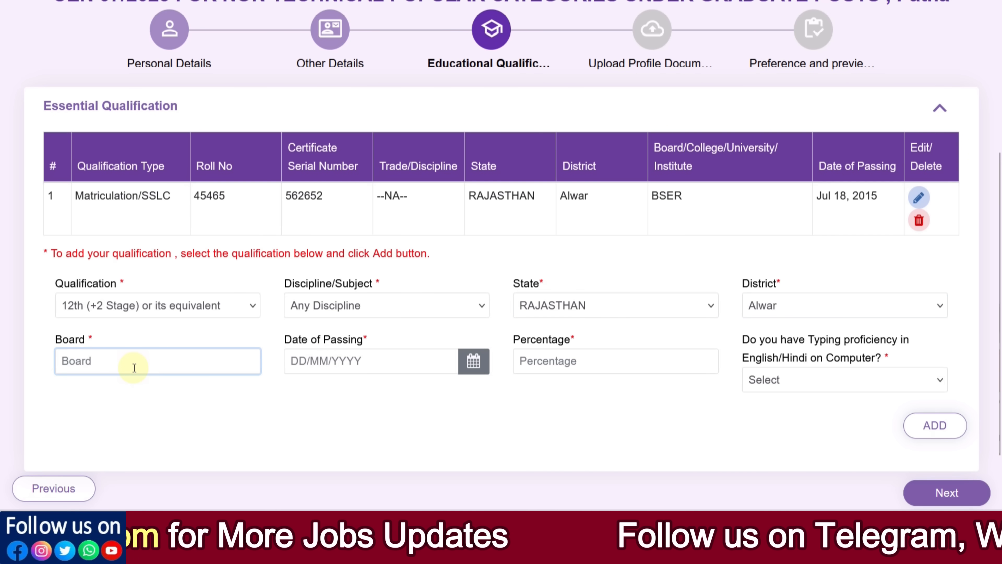
key(BackSpace)
key(BackSpace)
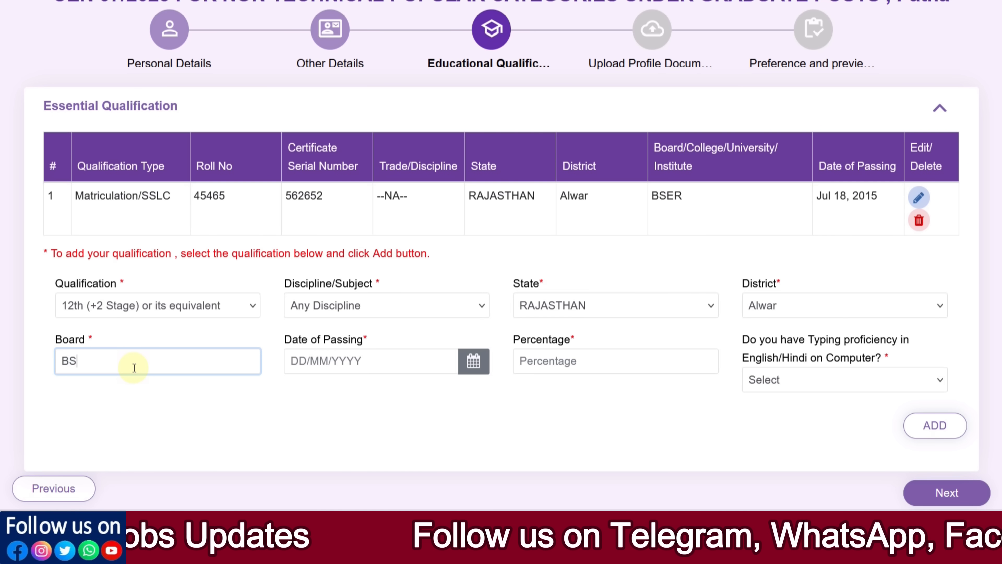
Set the 12th qualification's date of passing to 23/06/2017.
click(390, 367)
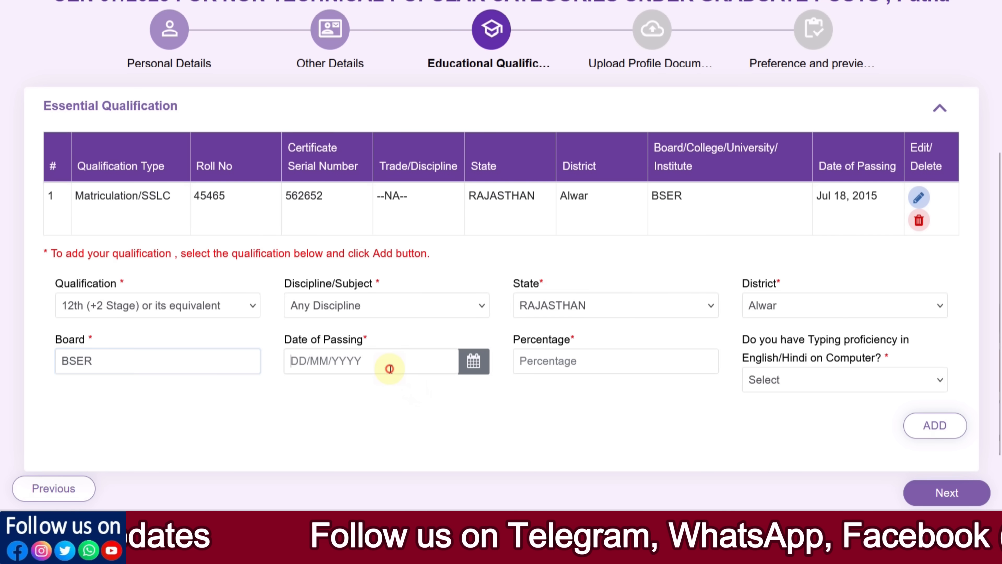
click(403, 151)
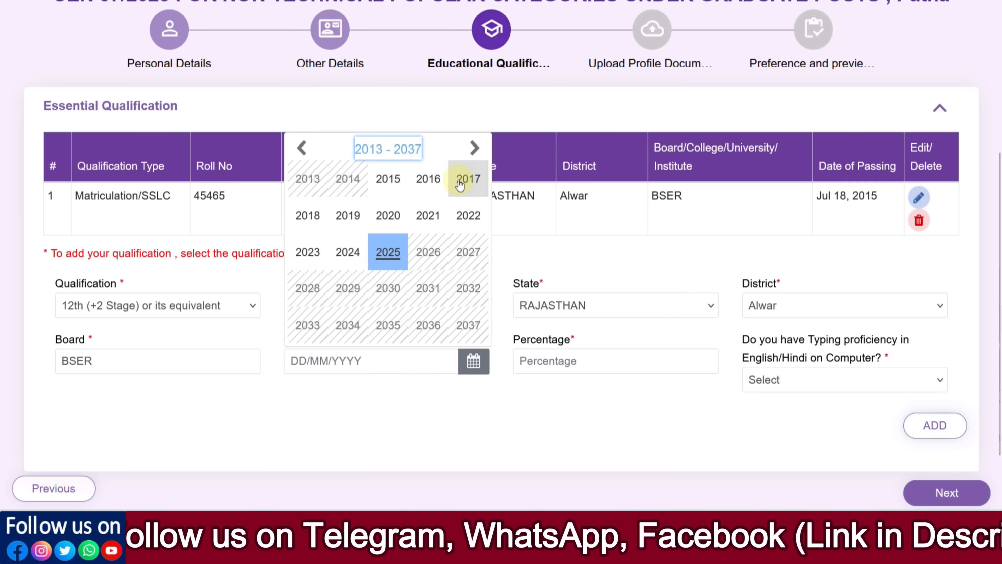
click(468, 179)
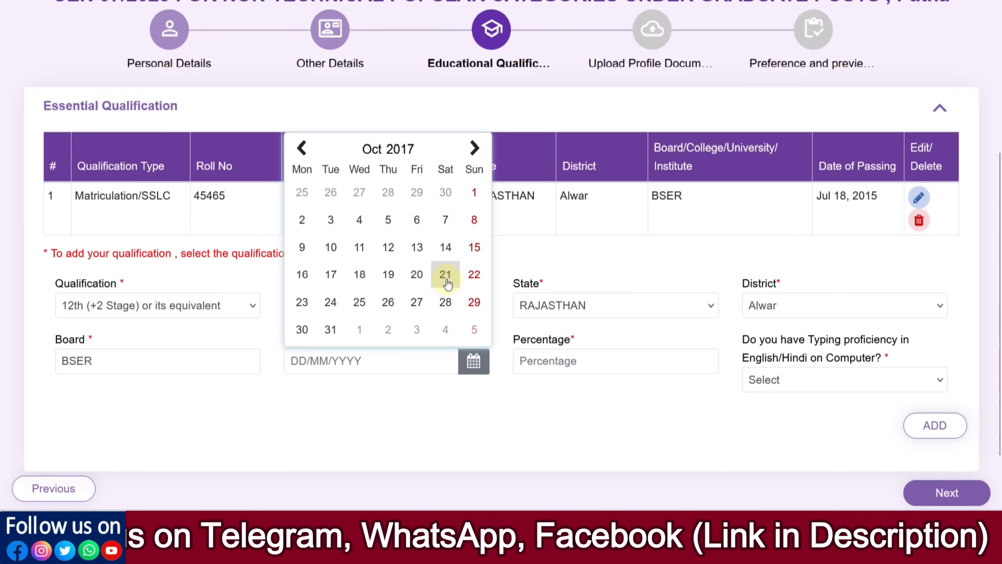
click(372, 149)
click(464, 252)
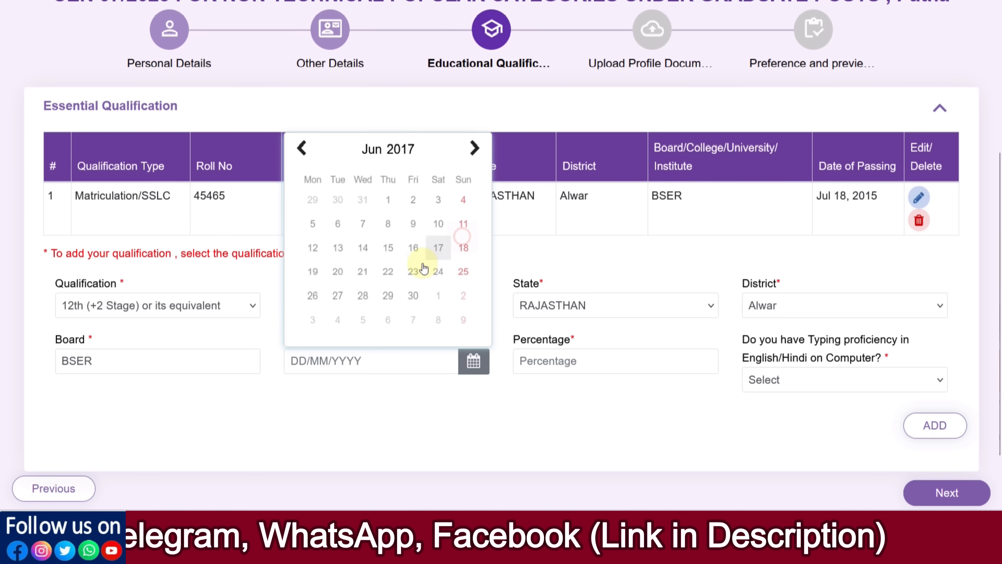
click(411, 271)
Enter 70.00 as the 12th percentage, answer Yes for English/Hindi typing proficiency, and add the qualification.
click(549, 354)
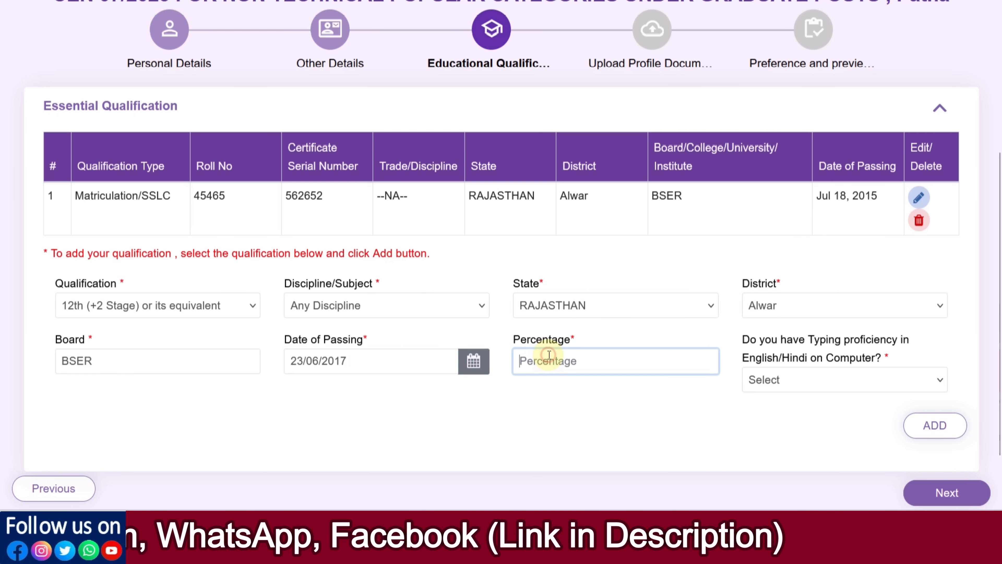
text(70.00)
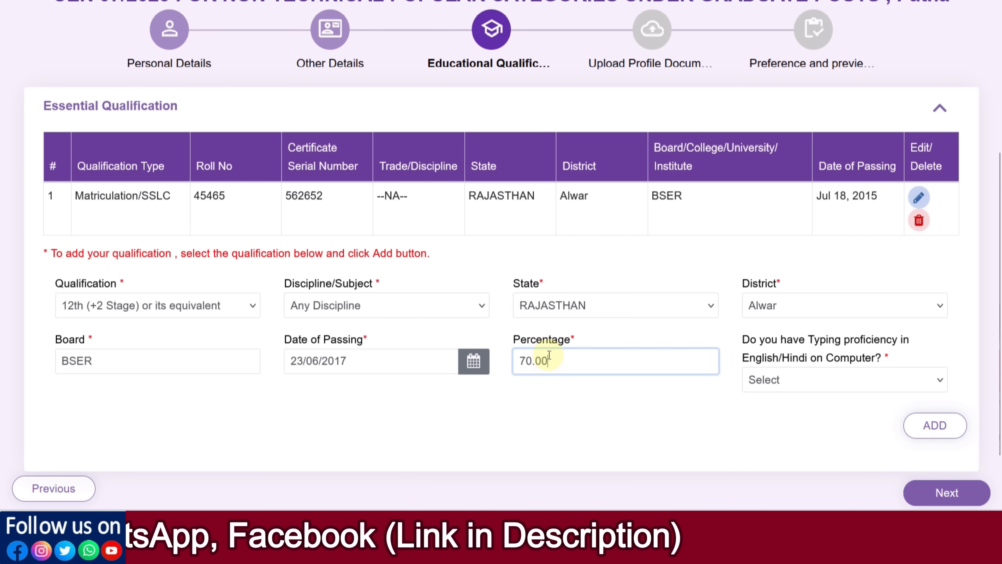
click(799, 379)
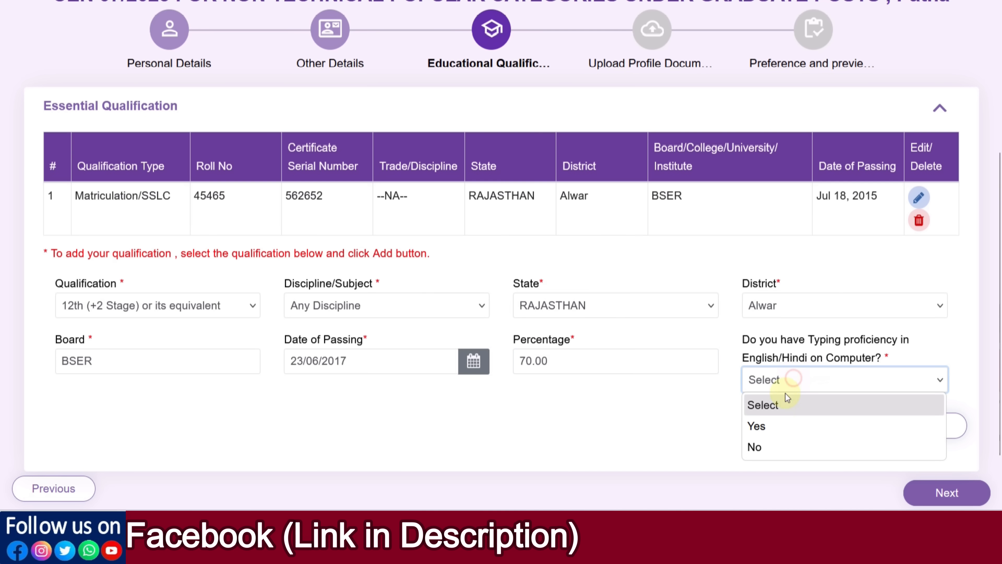
click(772, 423)
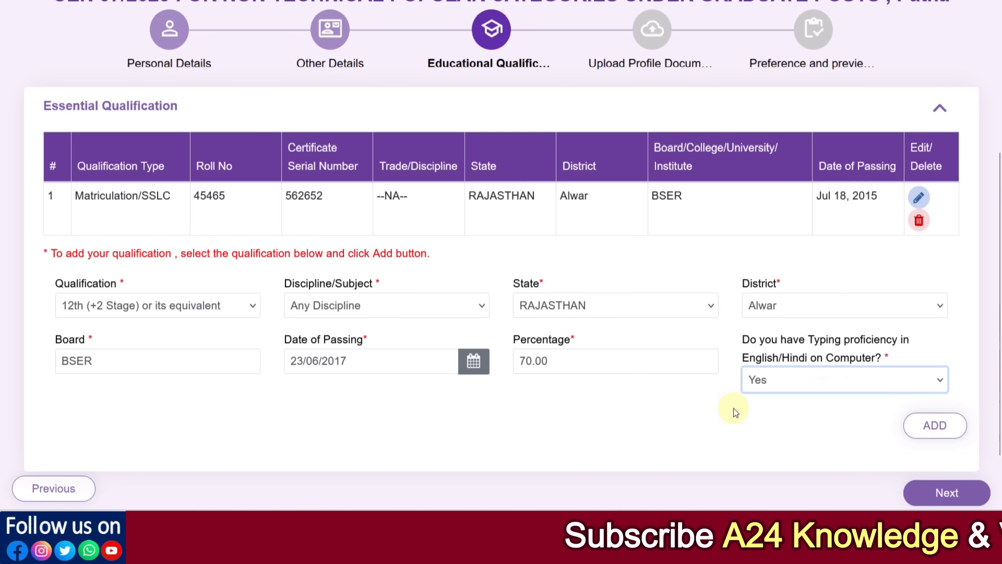
click(935, 434)
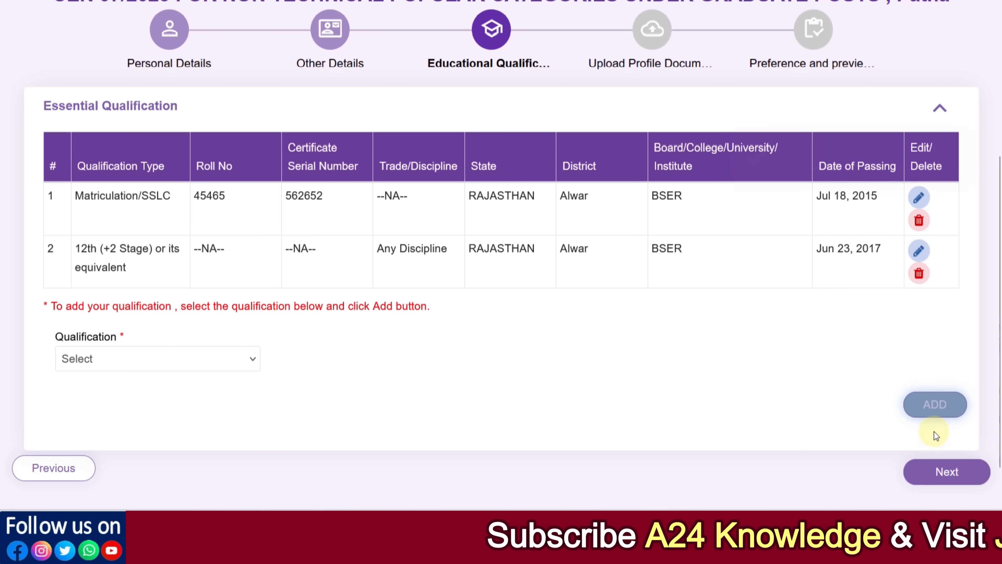
Start a Bachelor degree qualification with Bachelor degree as the discipline and BA as the course name on the certificate.
click(205, 356)
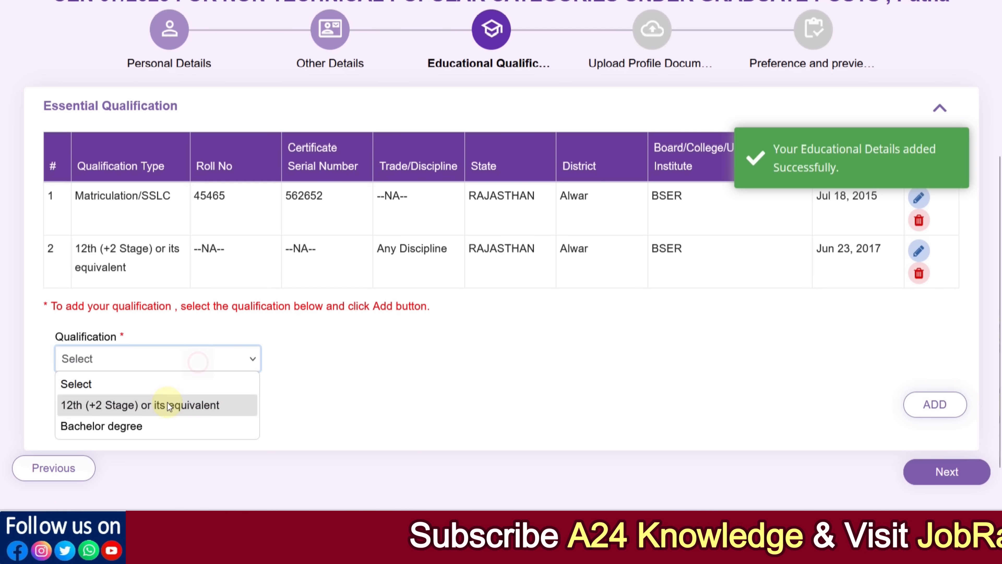
click(155, 426)
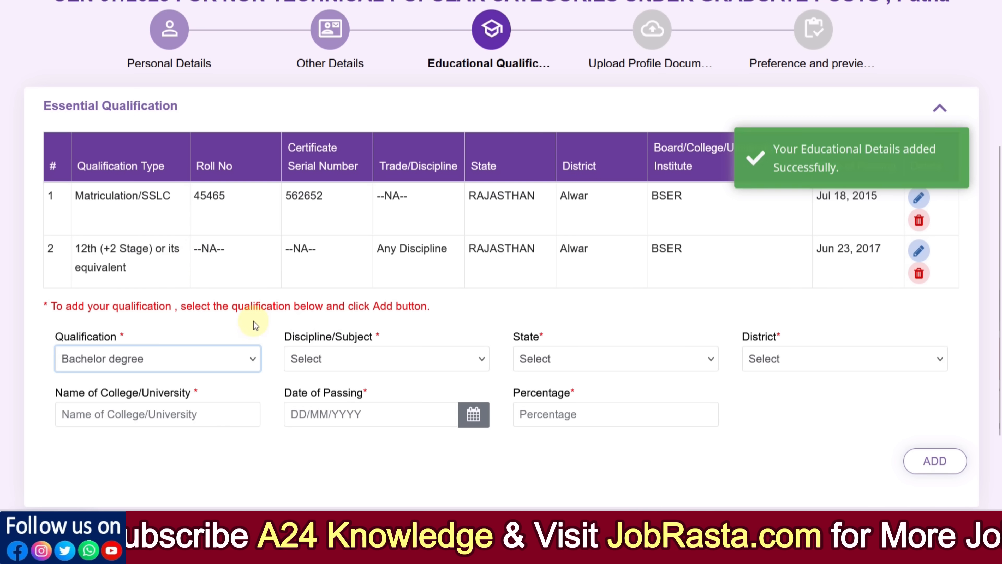
click(335, 360)
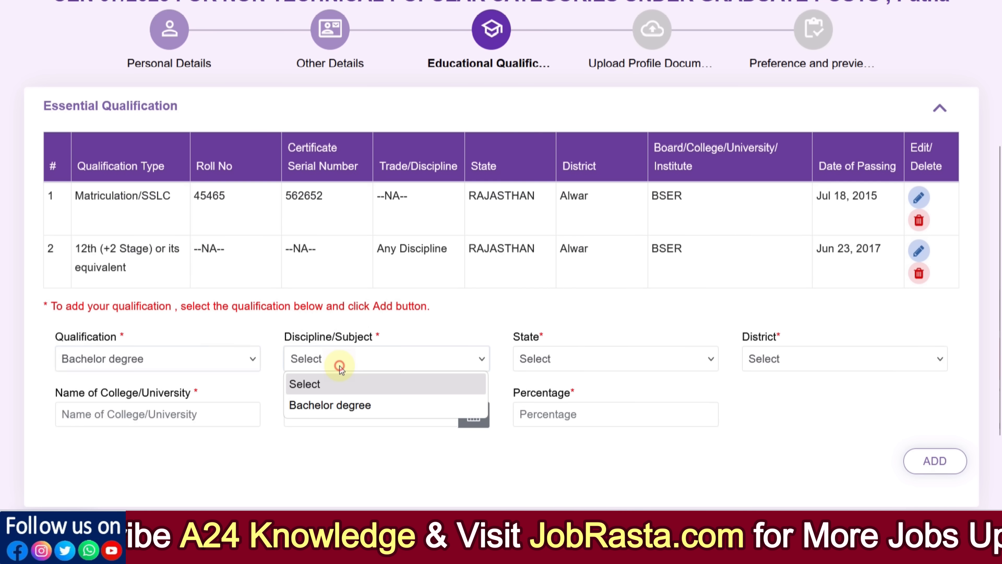
click(341, 412)
click(572, 381)
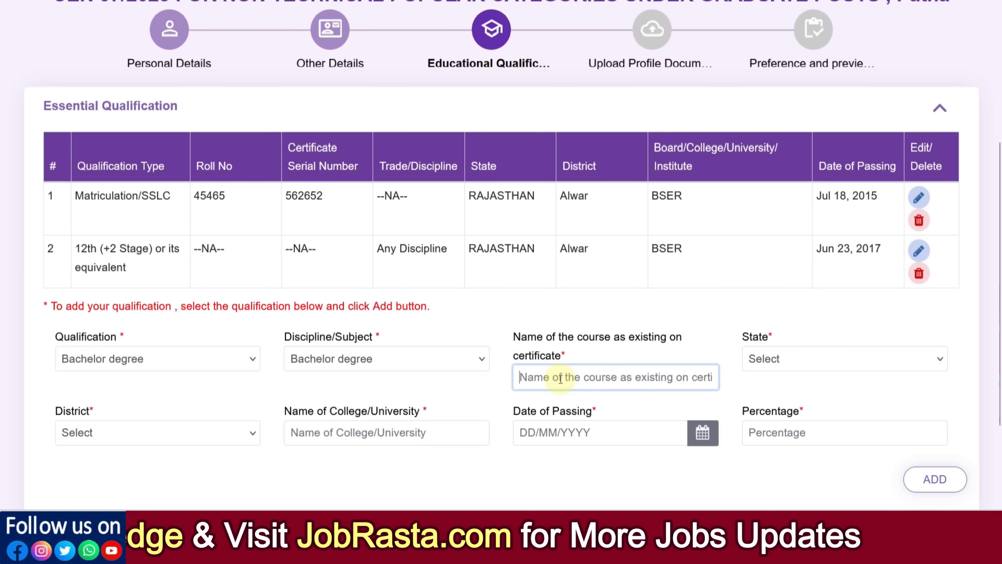
text(BA)
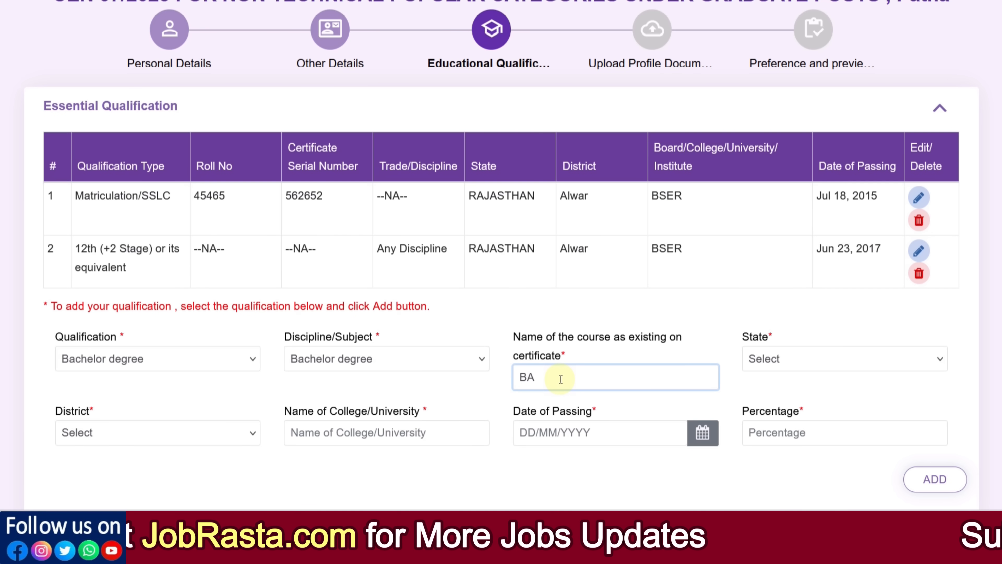
Set the degree's state to RAJASTHAN and district to Alwar, with MNIT as the college/university name.
click(759, 358)
scroll(767, 237, down, 5)
click(767, 184)
click(86, 438)
click(121, 46)
click(363, 433)
text(M)
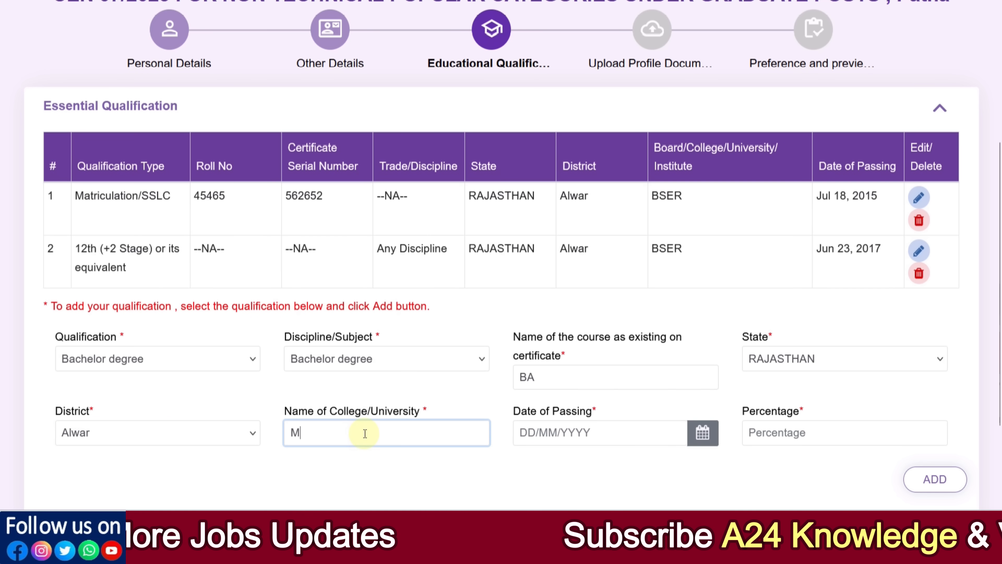
text(NIT)
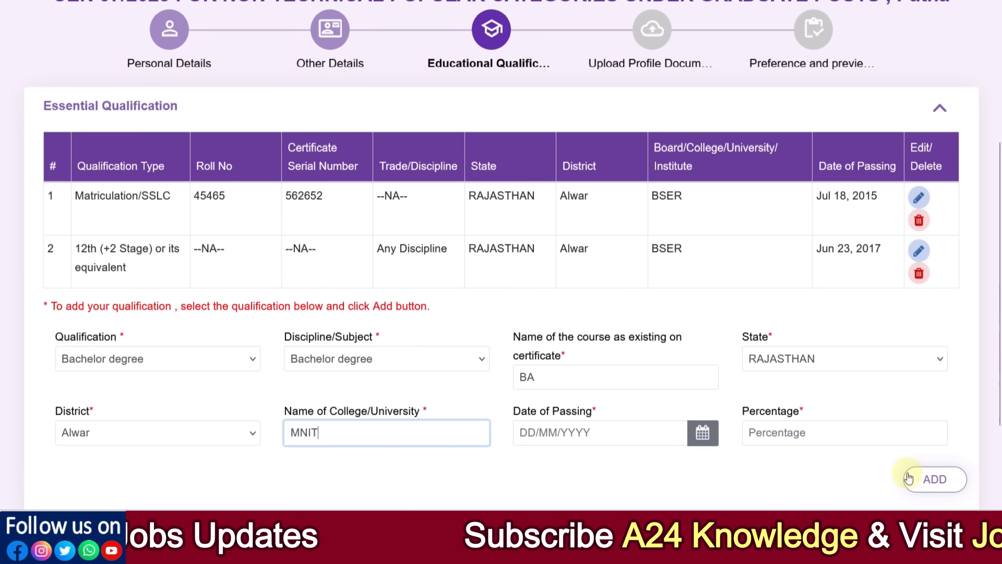
Give the Bachelor degree a passing date of 23/10/2020 and a percentage of 68, and add the qualification.
click(701, 433)
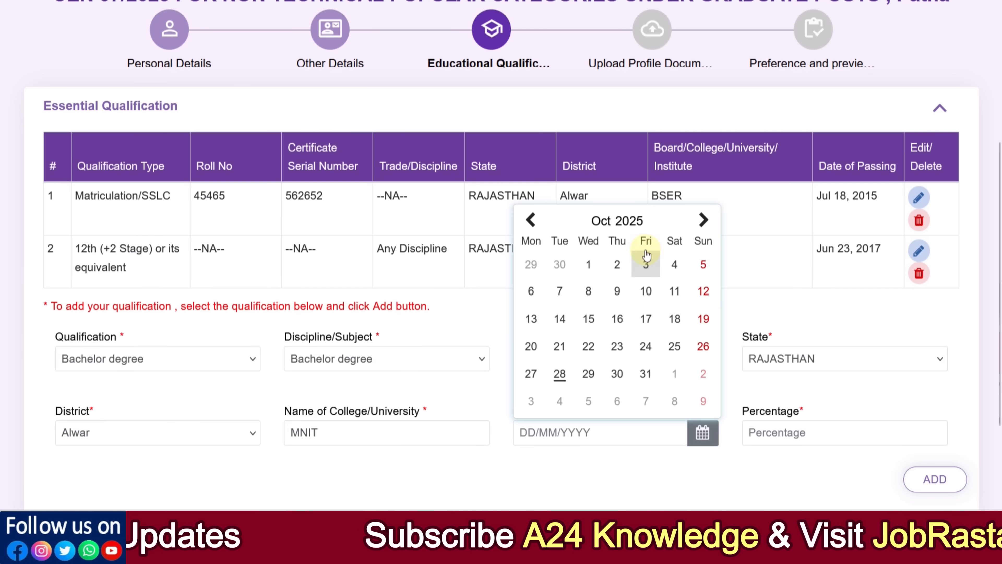
click(620, 222)
click(617, 295)
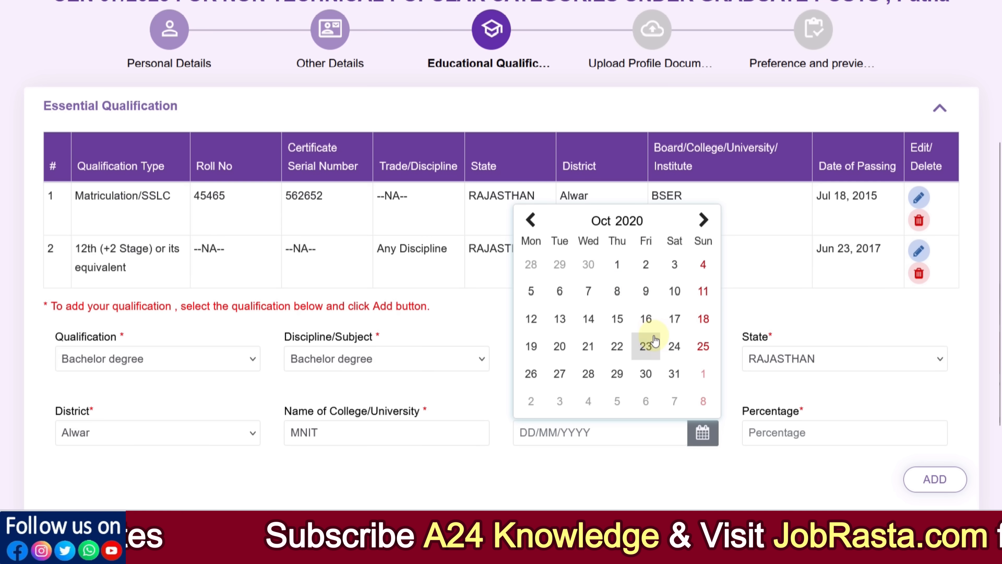
click(647, 345)
click(788, 426)
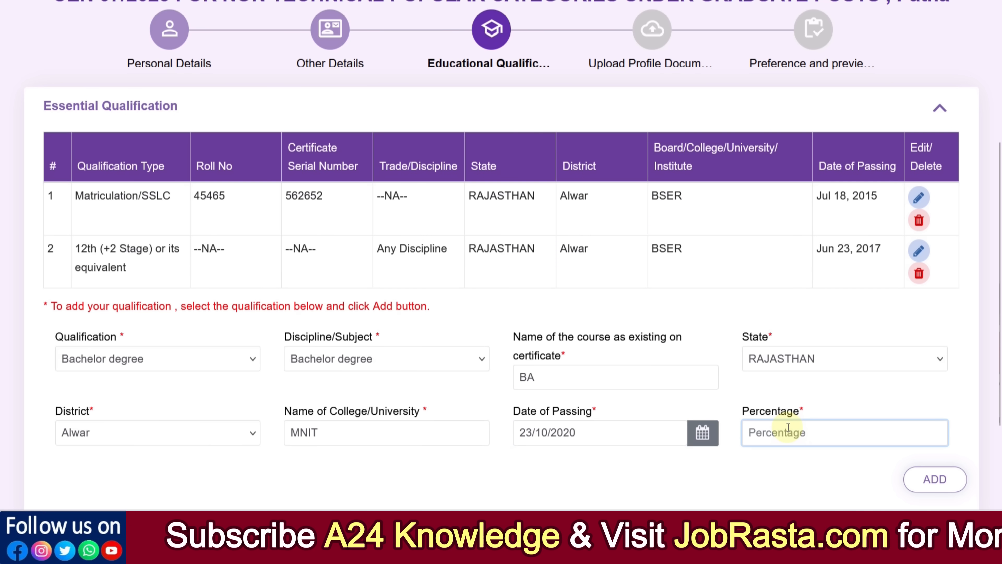
text(68)
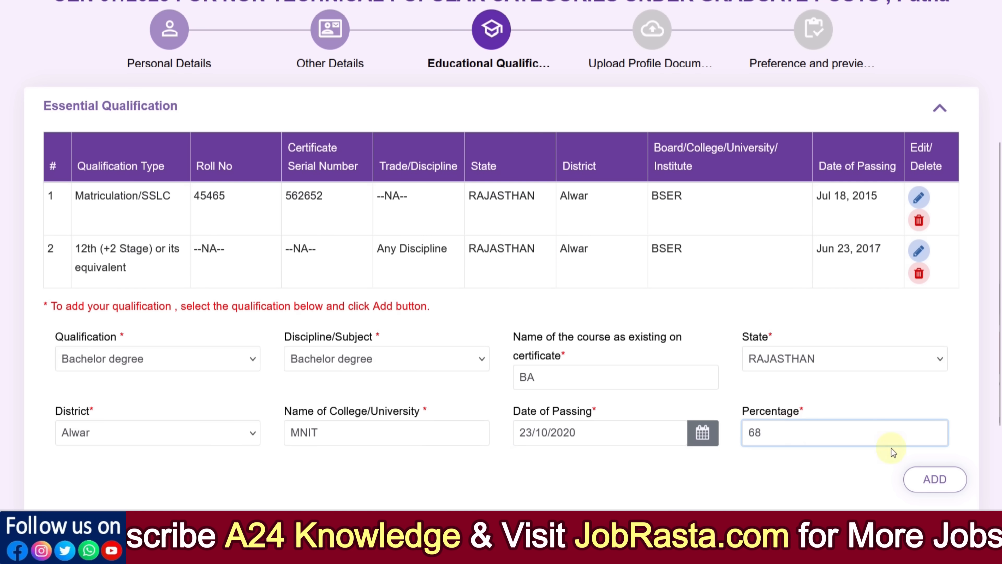
click(946, 482)
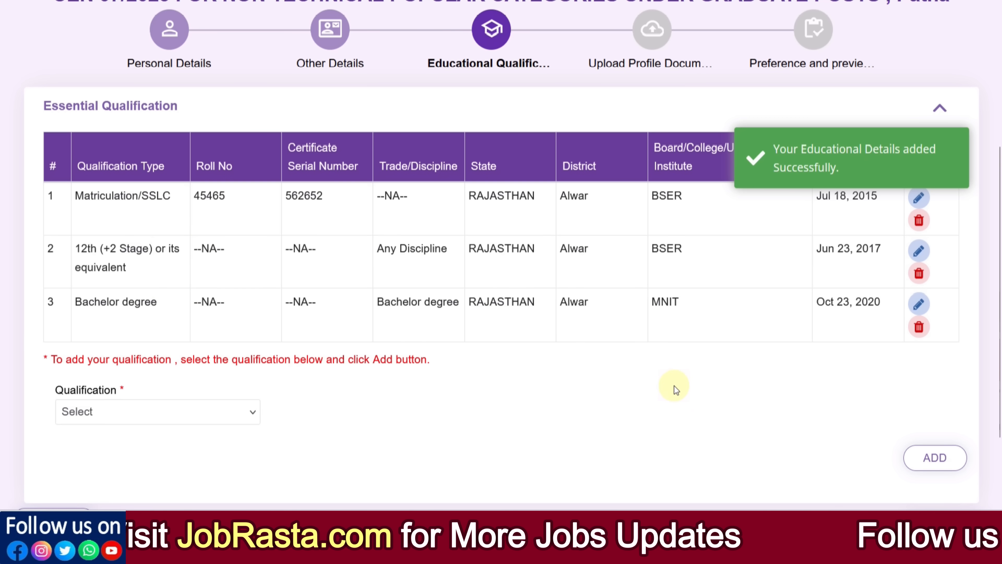
Proceed to the profile document upload section and review the uploaded certificate list and photograph specifications.
scroll(800, 428, down, 2)
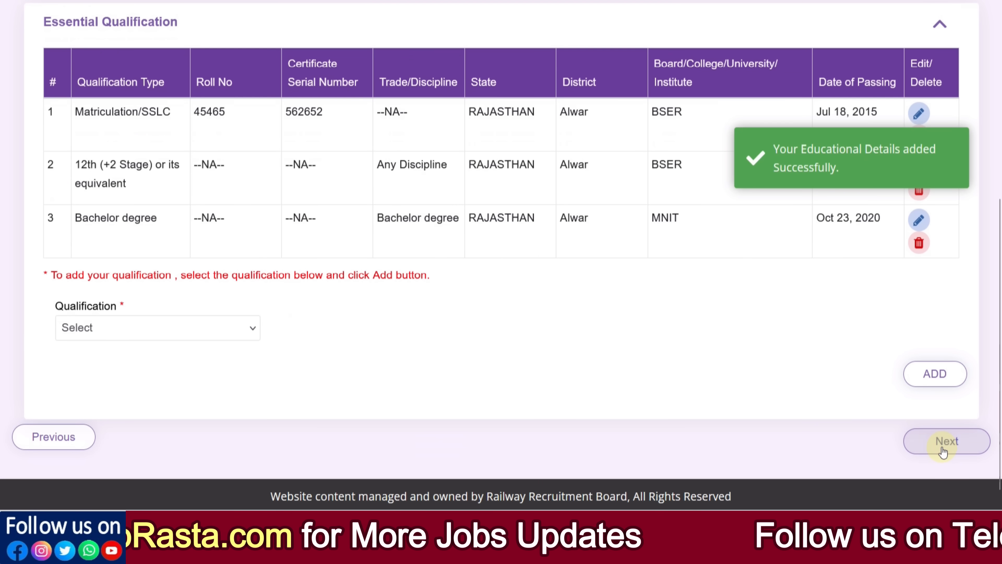
click(945, 444)
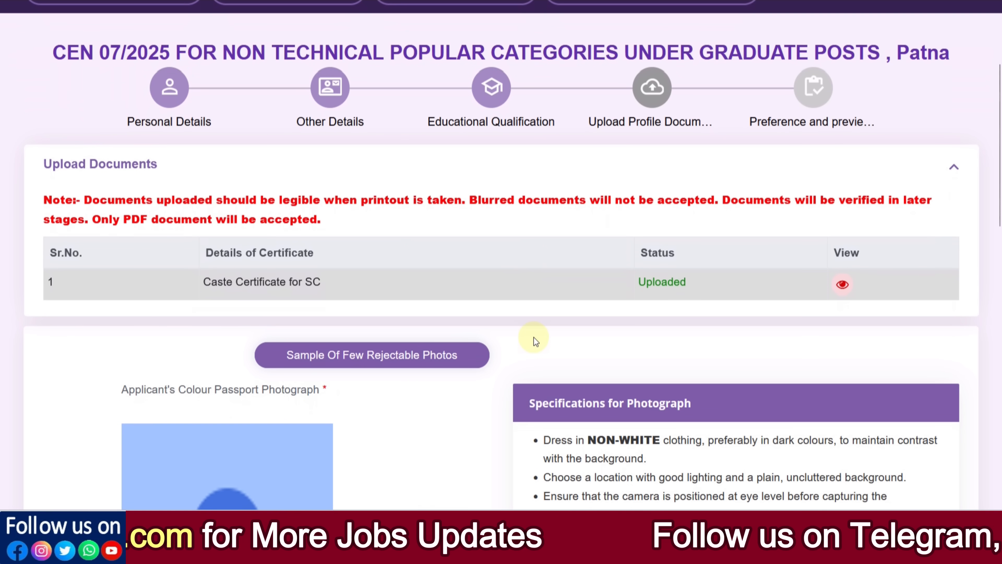
scroll(533, 336, down, 2)
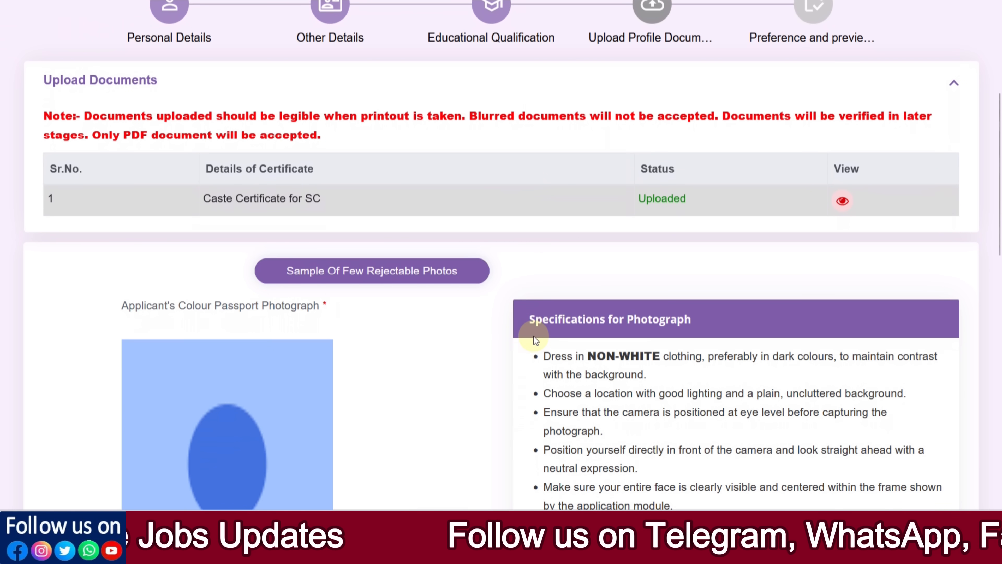
scroll(533, 336, down, 4)
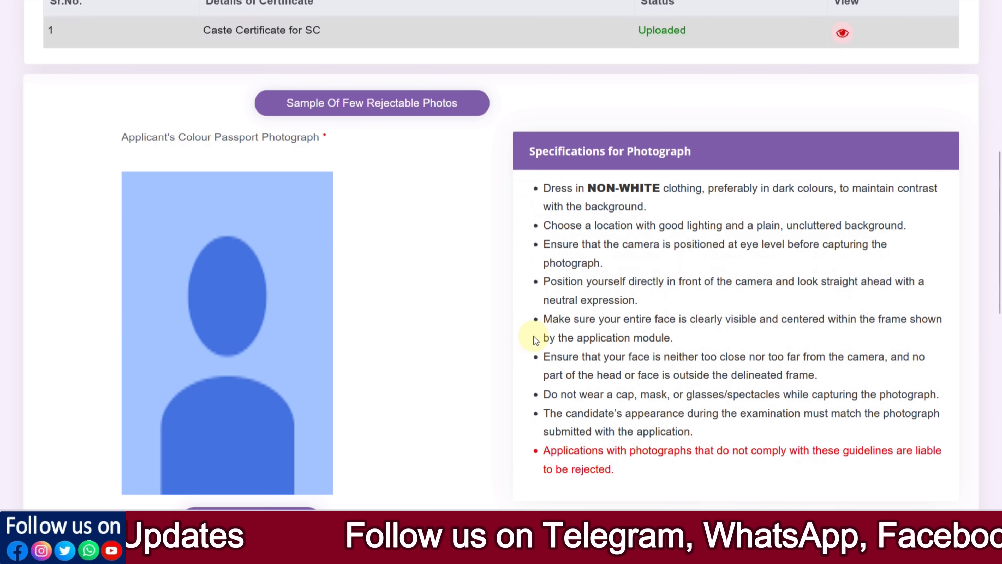
scroll(411, 375, down, 4)
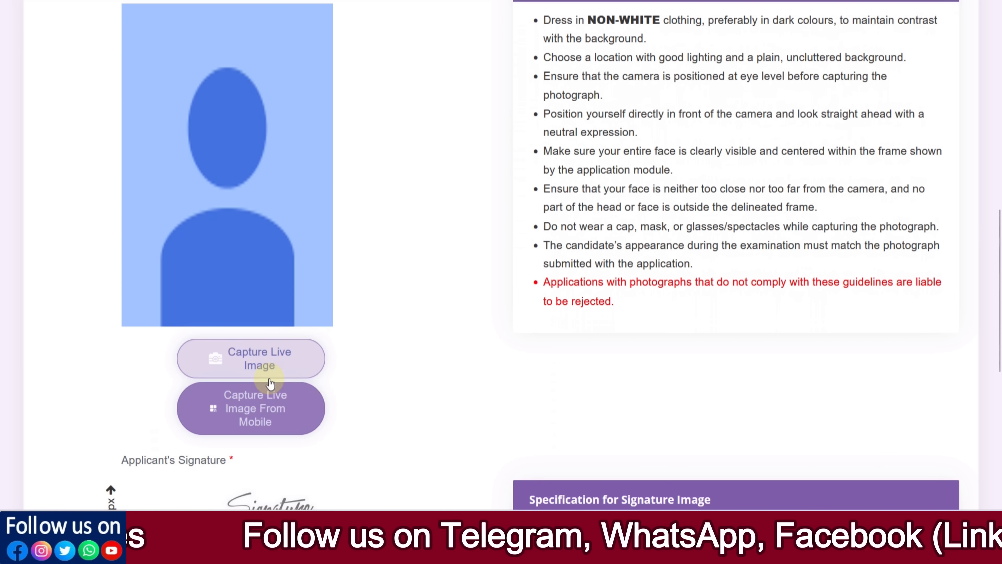
scroll(420, 372, up, 2)
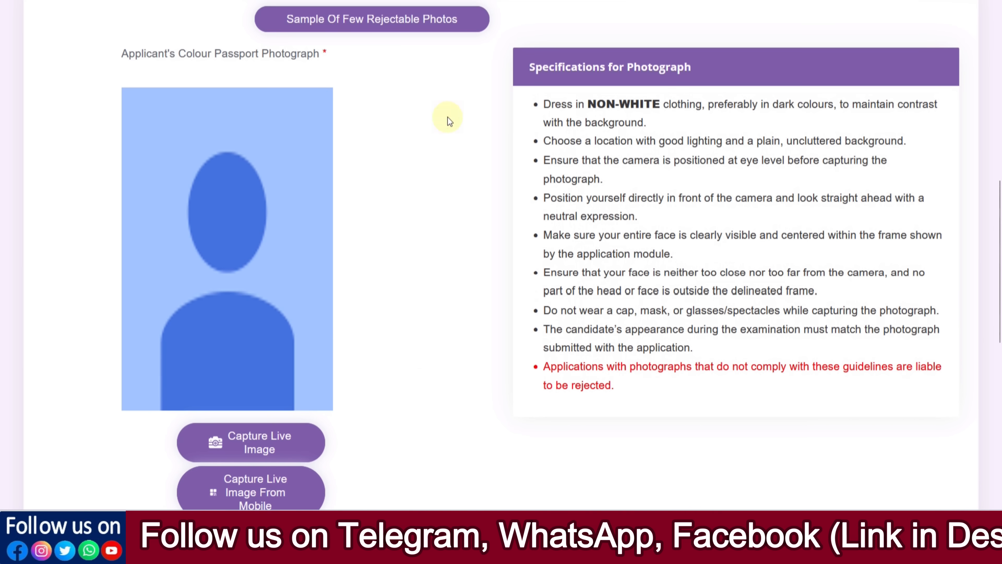
View the samples of rejectable and acceptable photos, and close the sample window.
click(361, 30)
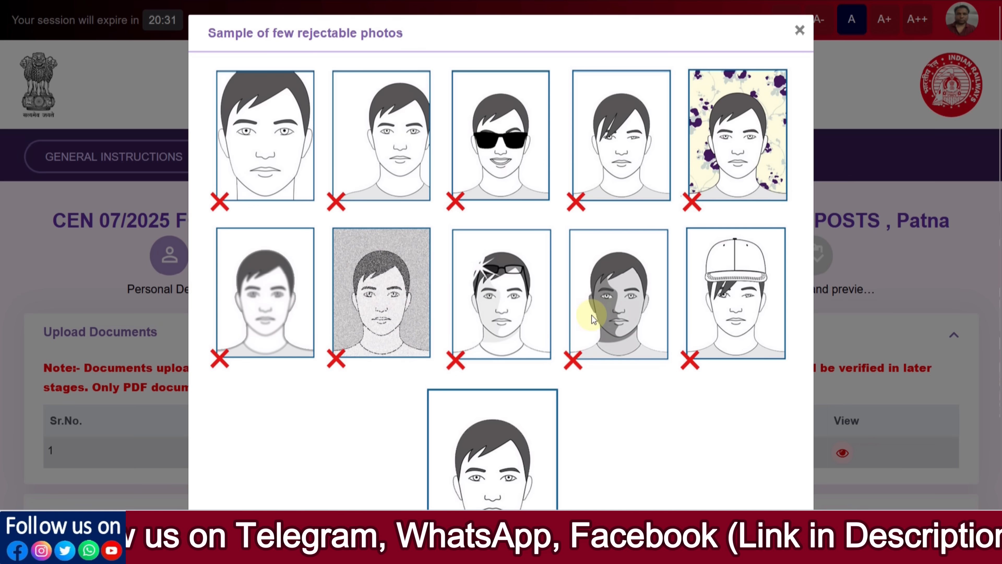
scroll(696, 296, down, 3)
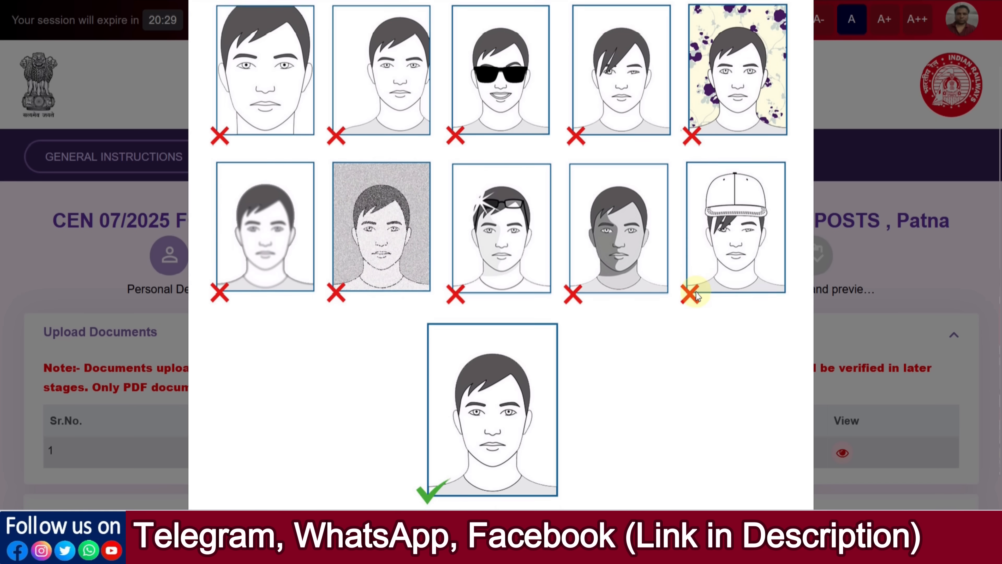
scroll(631, 256, up, 3)
click(800, 40)
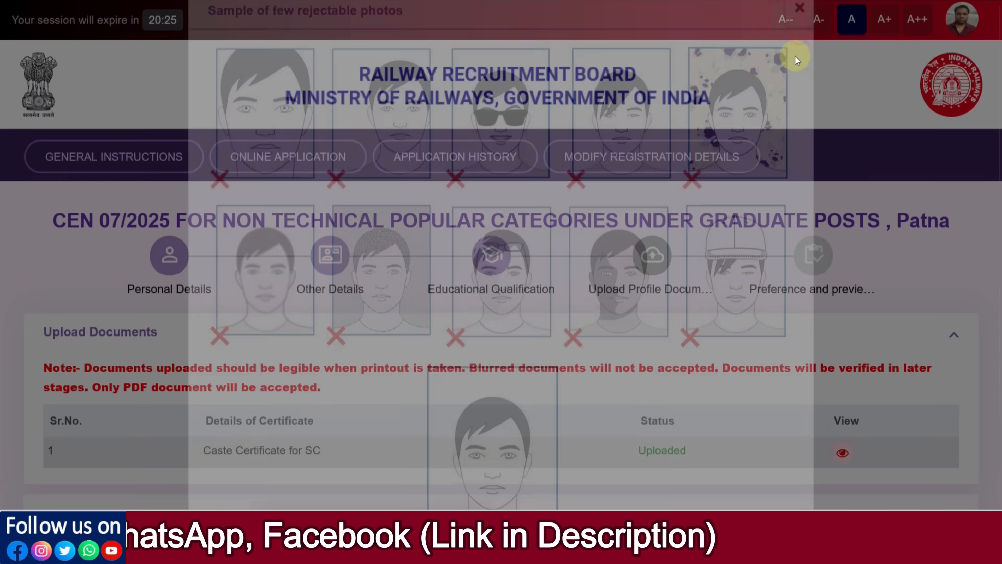
Review the photograph guidelines and the signature image specifications, highlighting the allowed signature file size.
scroll(727, 331, down, 10)
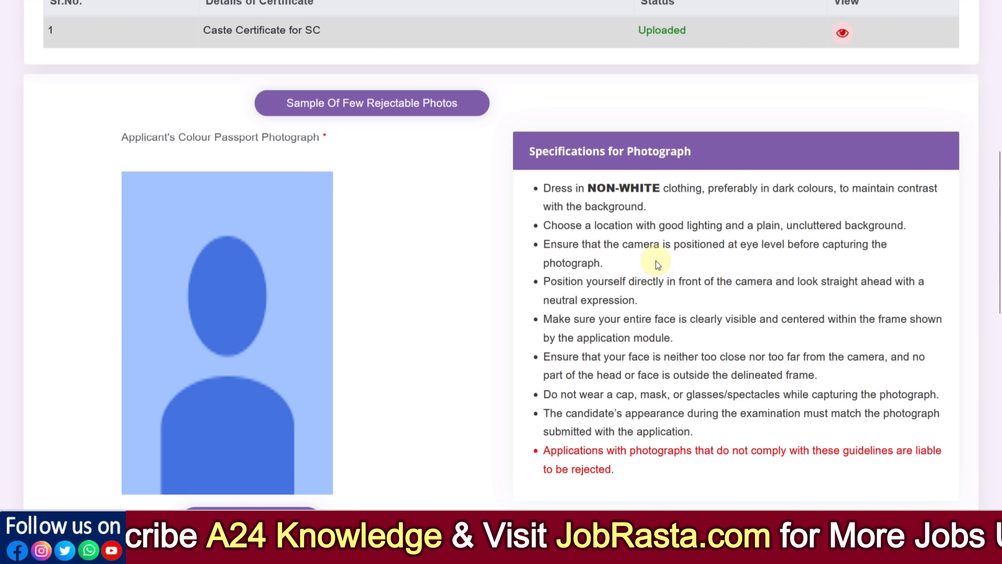
scroll(683, 303, down, 6)
scroll(597, 299, down, 3)
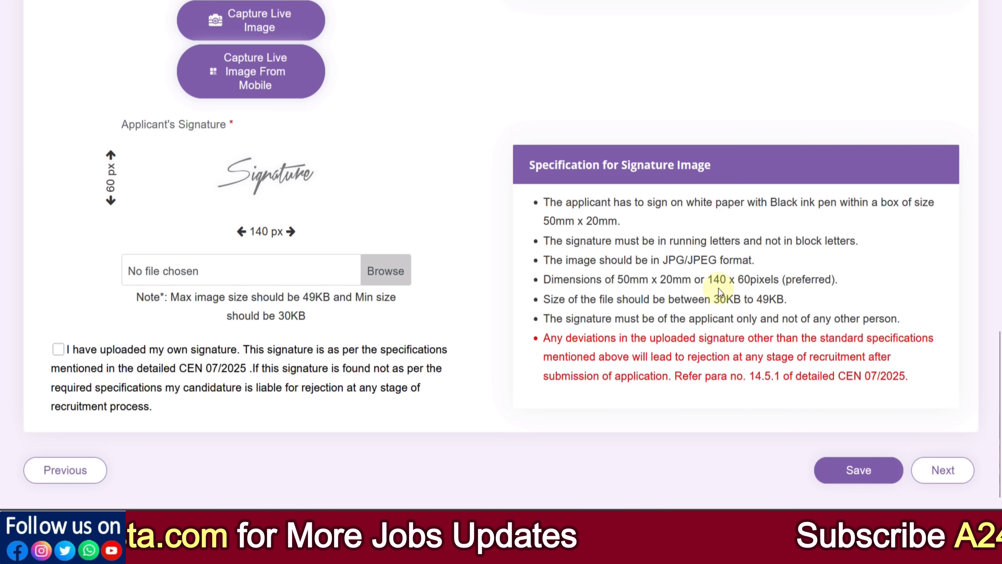
drag(711, 280, 767, 297)
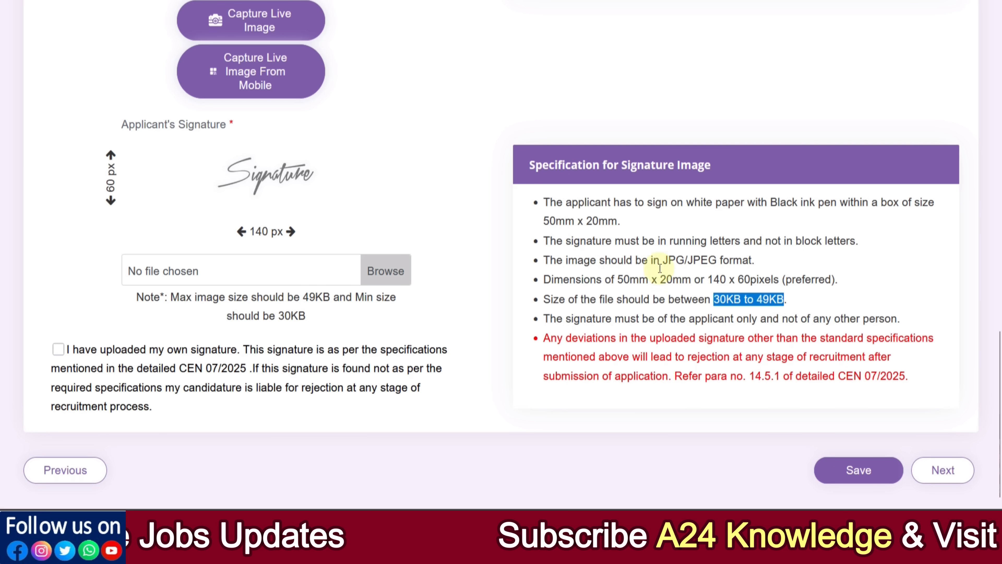
click(446, 218)
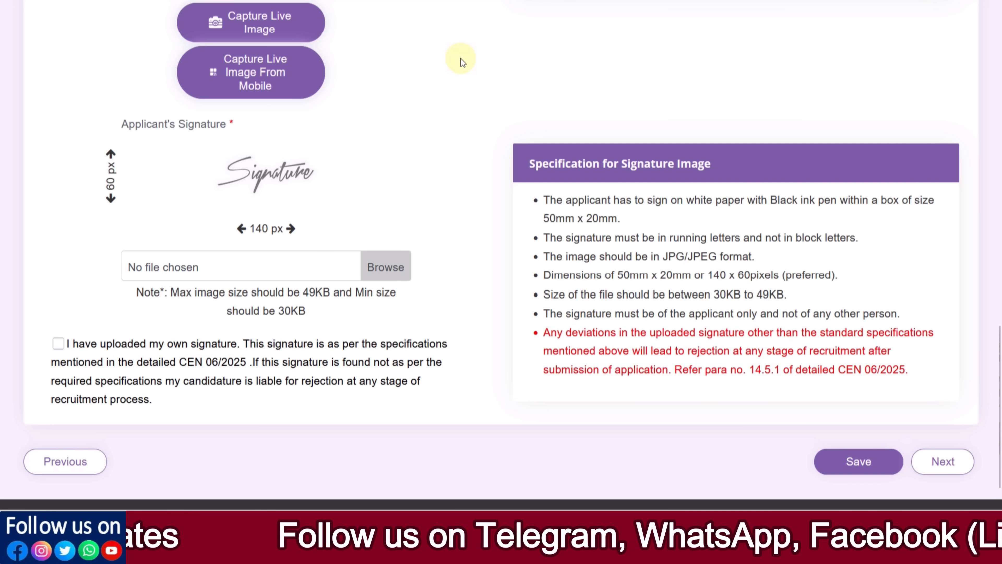
Switch to imResizer, set the signature image to 140 px wide and 60 px high, and download the resized version.
click(460, 0)
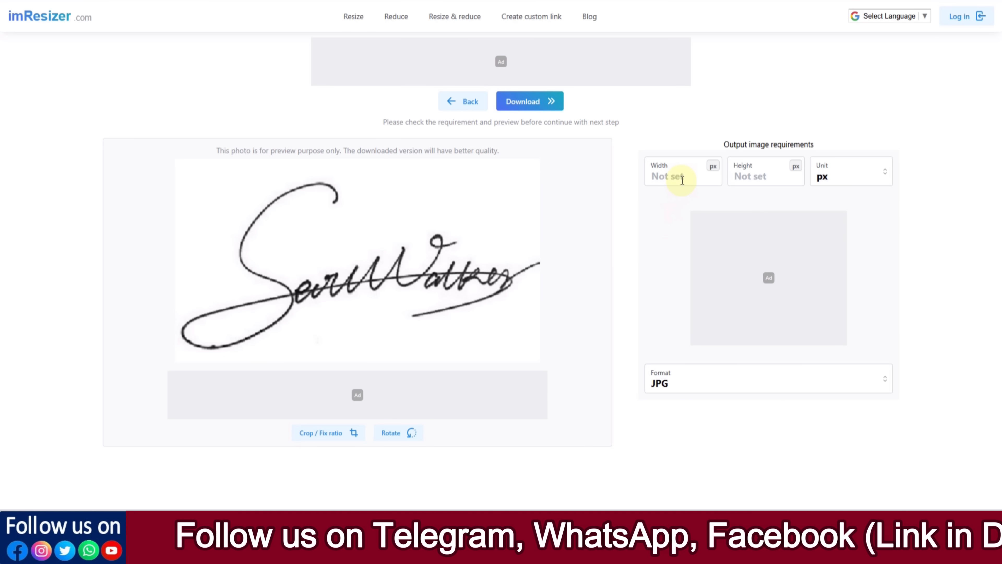
click(672, 178)
text(140)
click(757, 180)
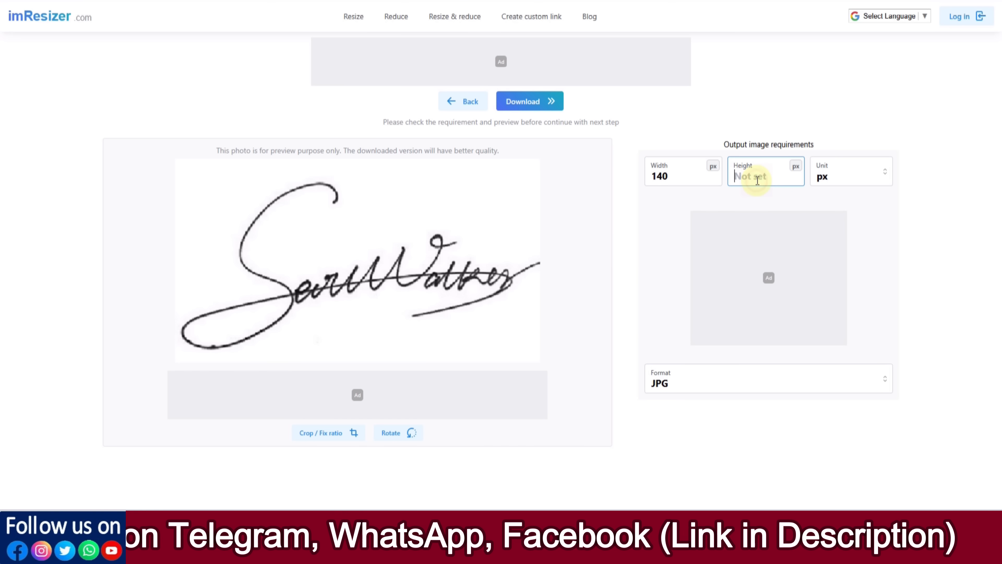
text(60)
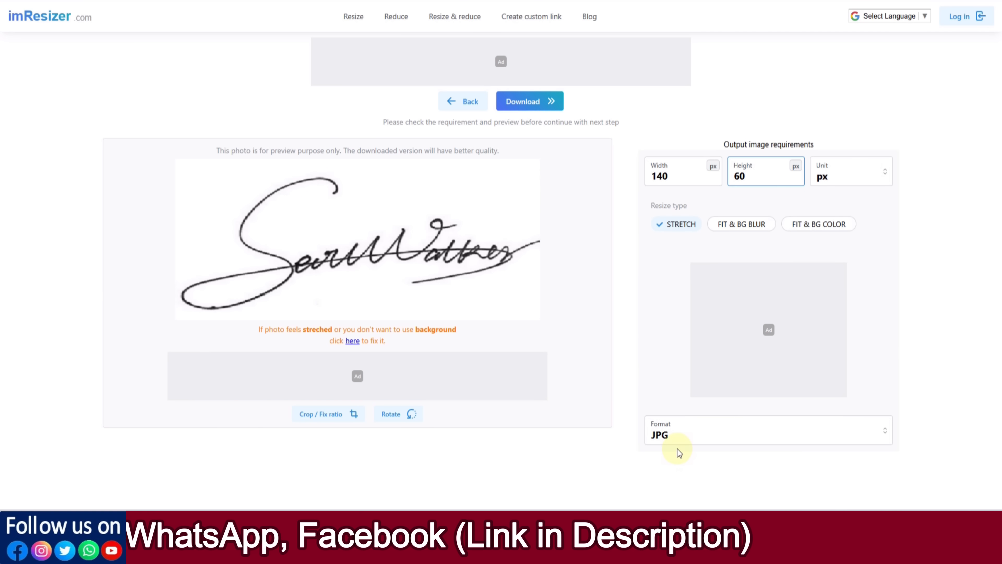
click(526, 104)
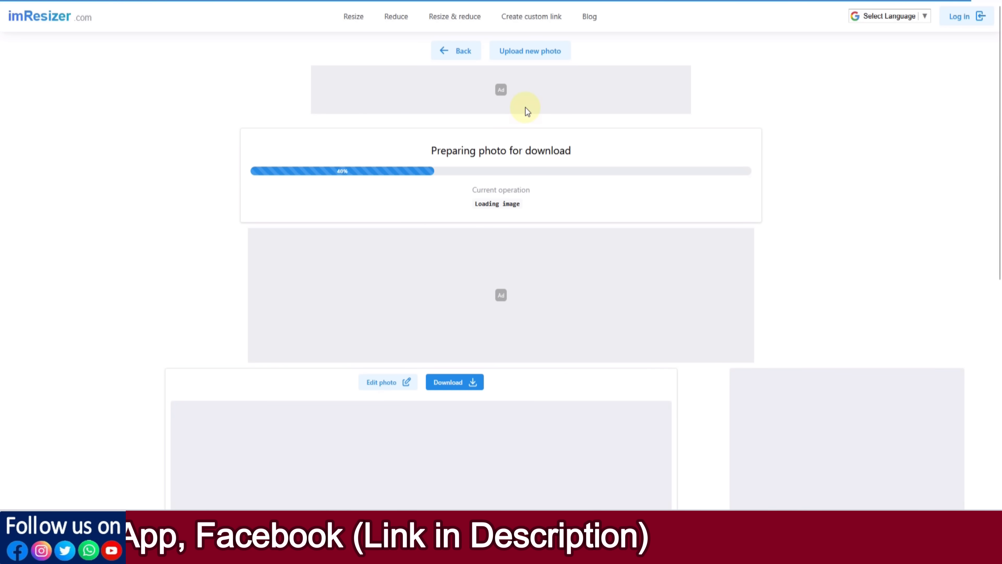
click(477, 174)
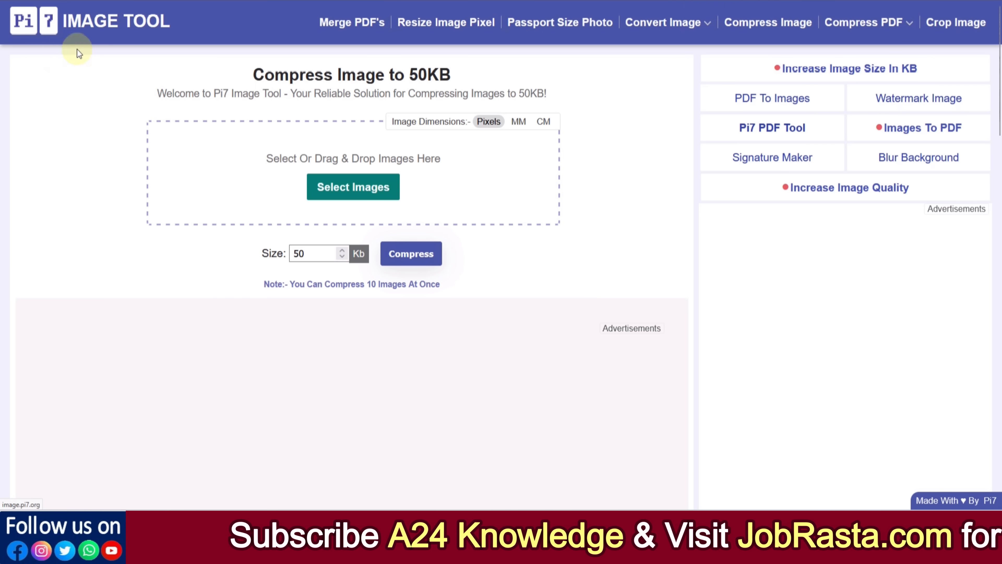
Load the resized signature image into the Pi7 Image Tool page for compressing images to 50KB.
drag(275, 77, 452, 80)
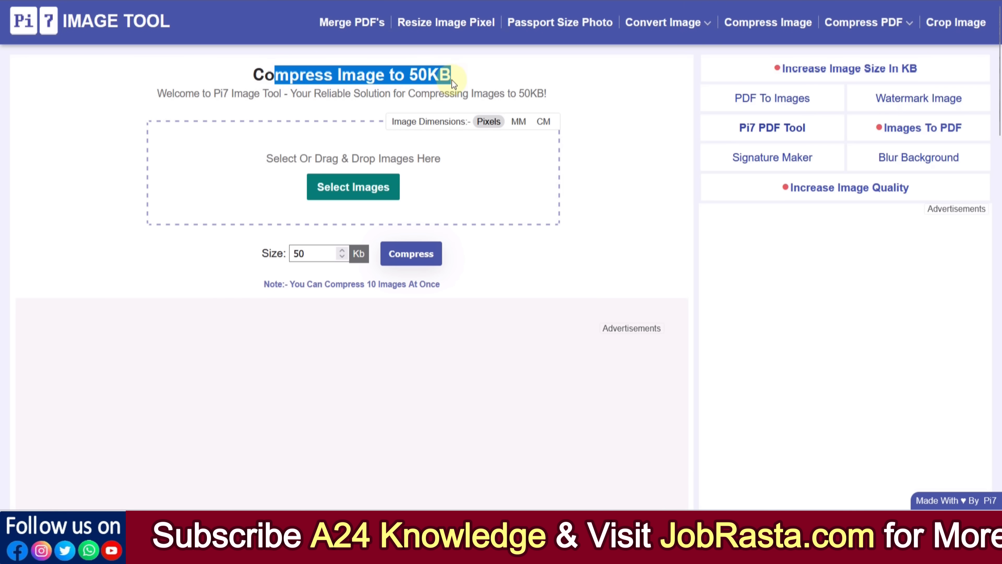
click(493, 81)
click(343, 193)
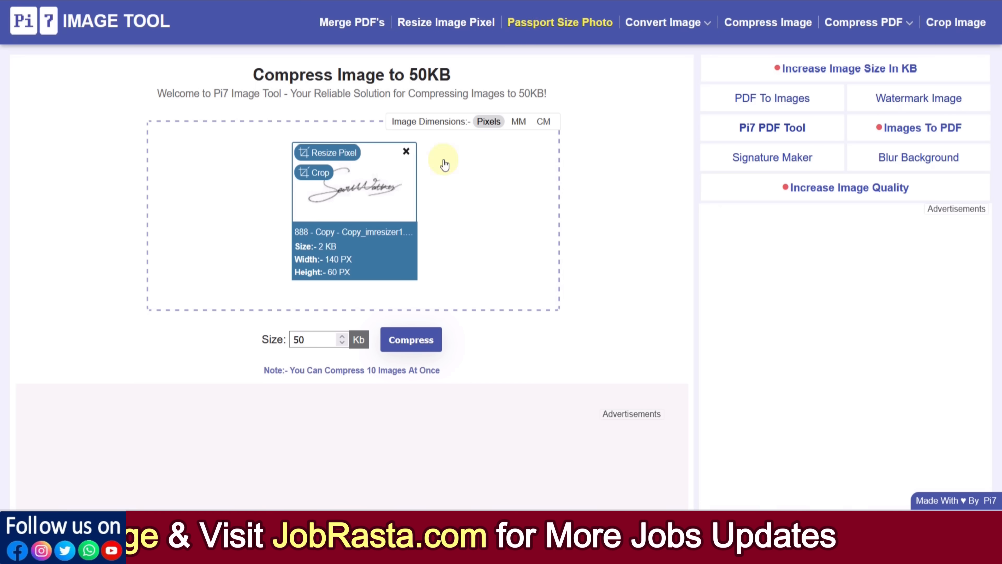
Compress the signature image with a target size of 45 KB and download the result.
double_click(295, 345)
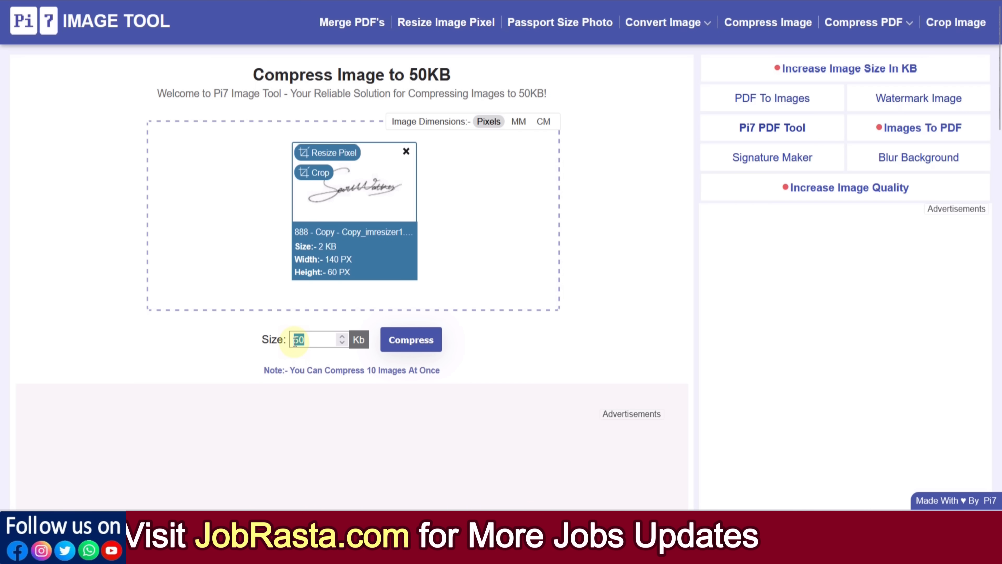
text(1)
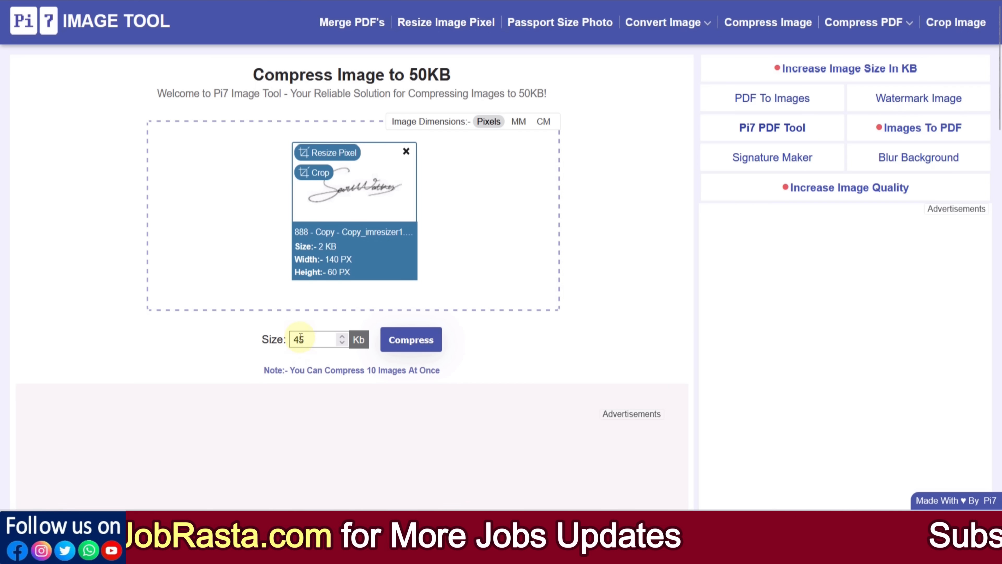
click(407, 342)
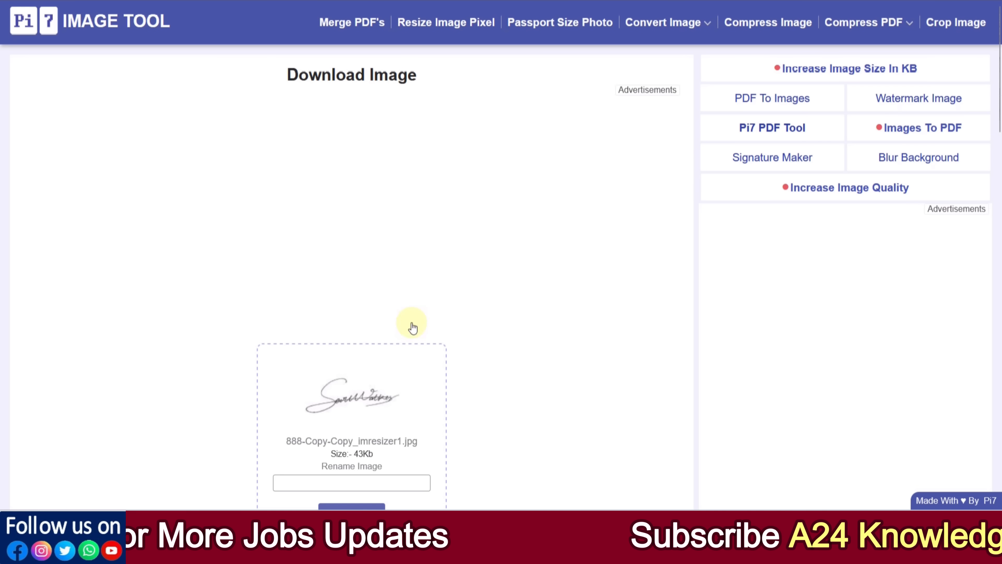
scroll(412, 410, down, 2)
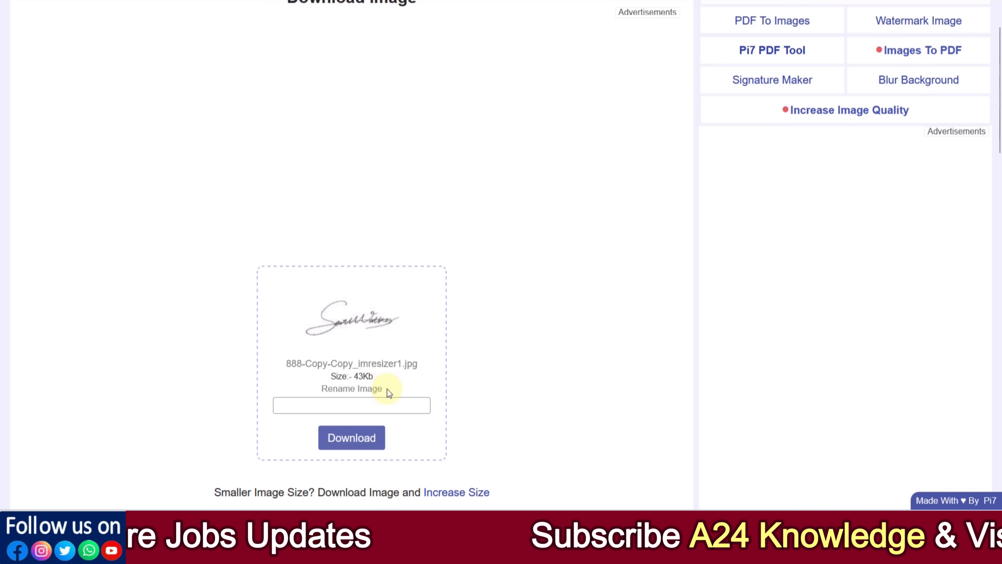
click(358, 437)
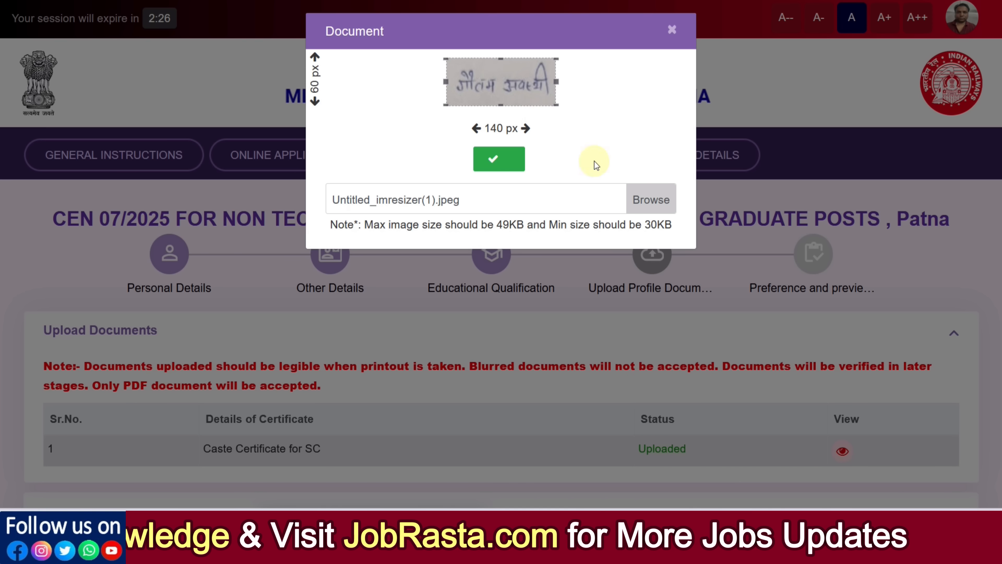
Accept the crop of the signature image Untitled_imresizer(1).jpeg in the RRB application.
click(507, 167)
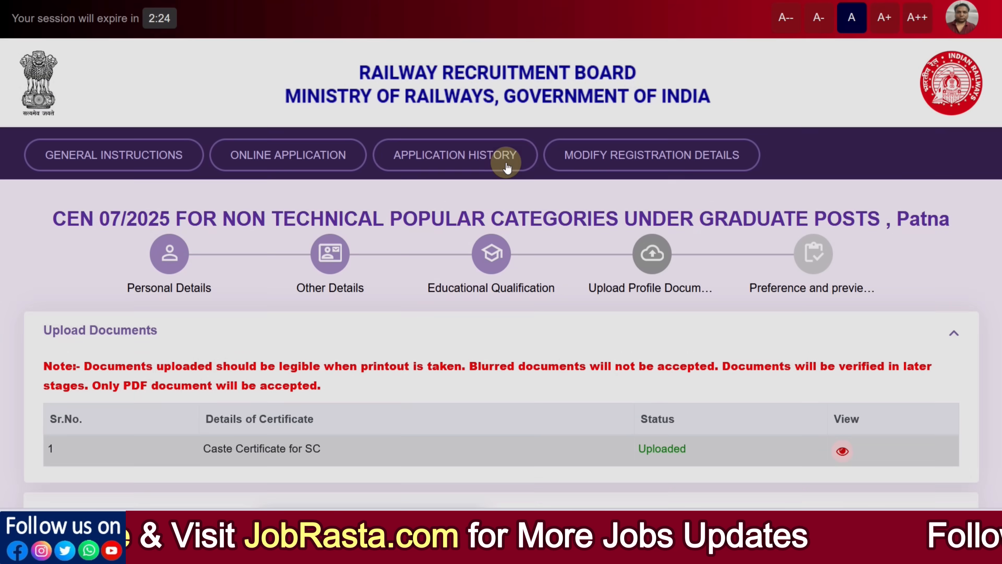
scroll(515, 284, down, 8)
scroll(516, 283, down, 10)
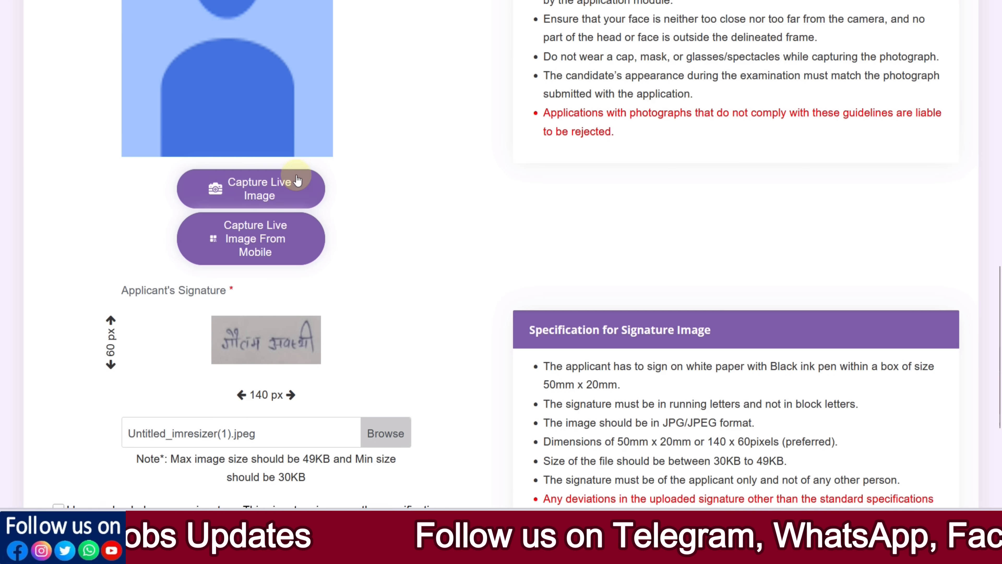
Start the live photograph capture, accept the capture instructions, and choose to capture the live image from a mobile.
click(270, 201)
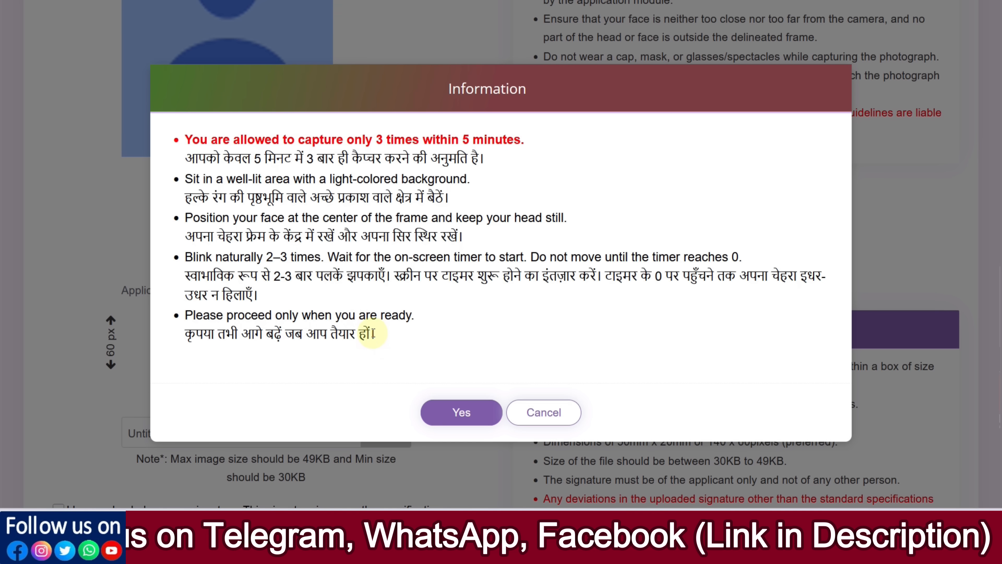
click(492, 415)
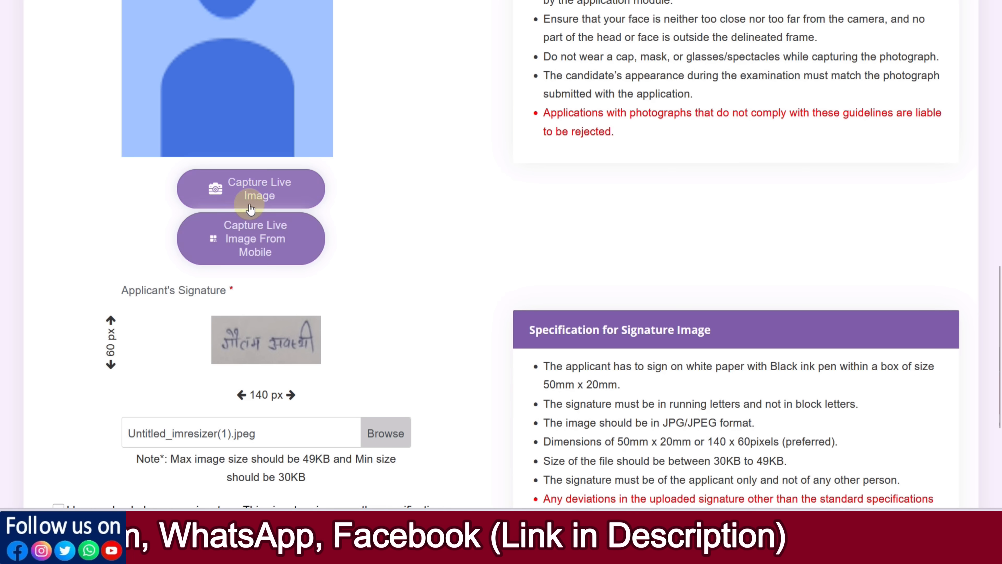
click(260, 251)
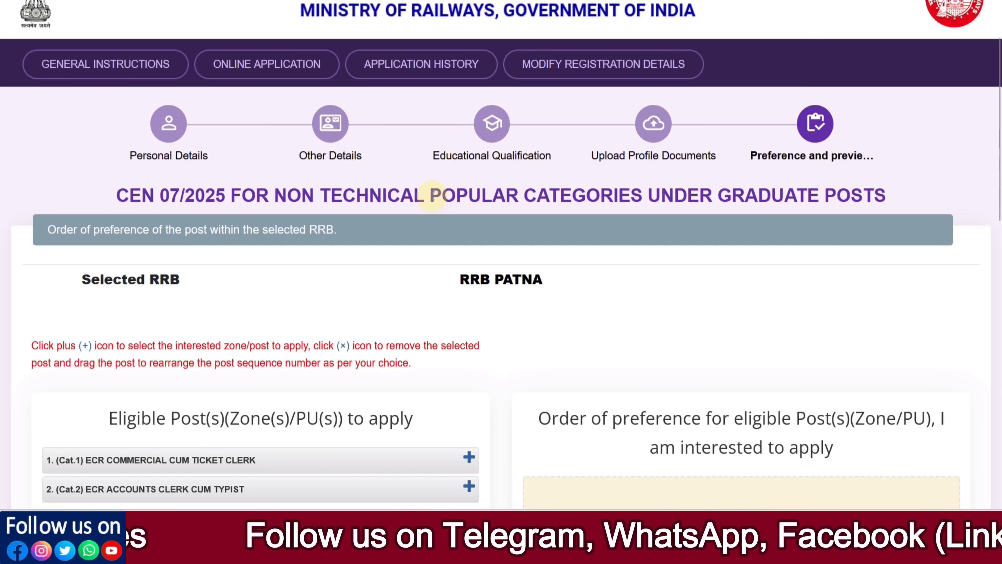
Review the eligible posts for RRB Patna and add ECR Commercial cum Ticket Clerk (Cat.1) to the order of preference.
scroll(440, 197, down, 4)
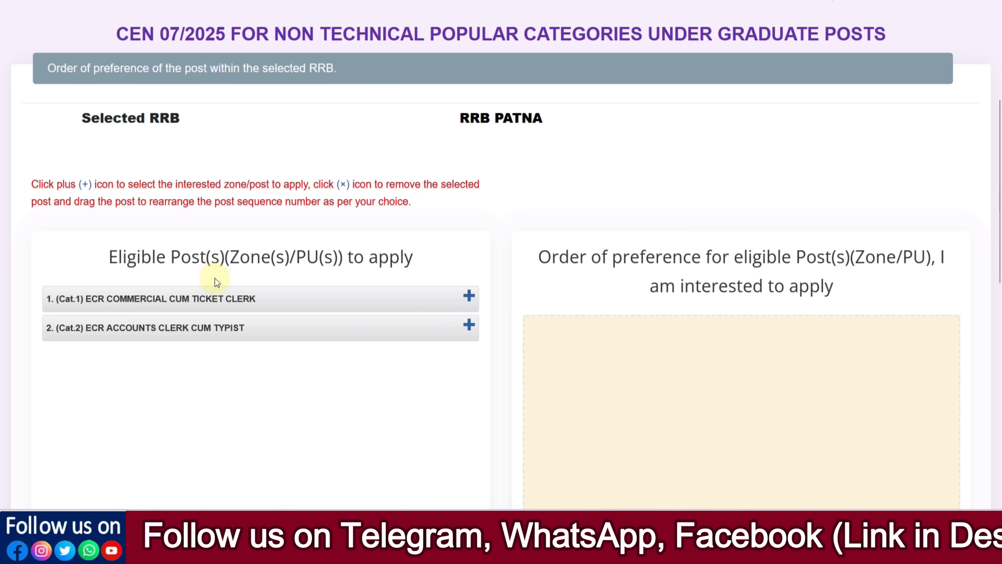
scroll(215, 278, up, 2)
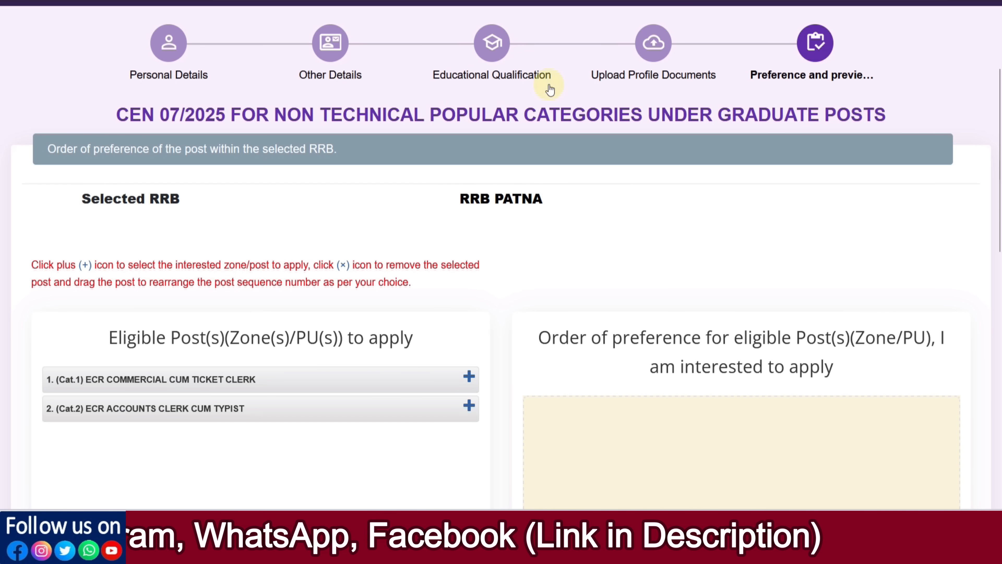
scroll(553, 126, down, 6)
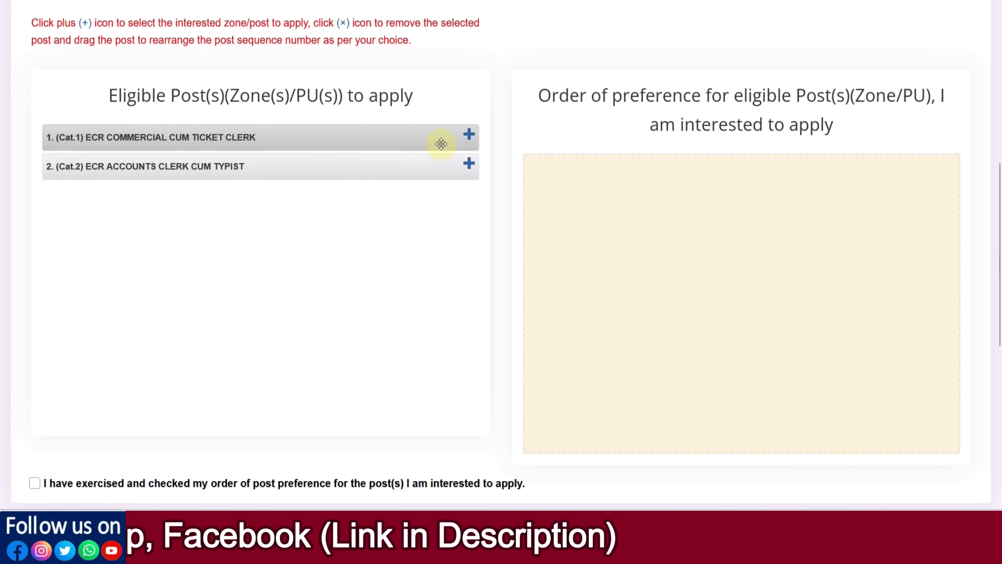
click(469, 135)
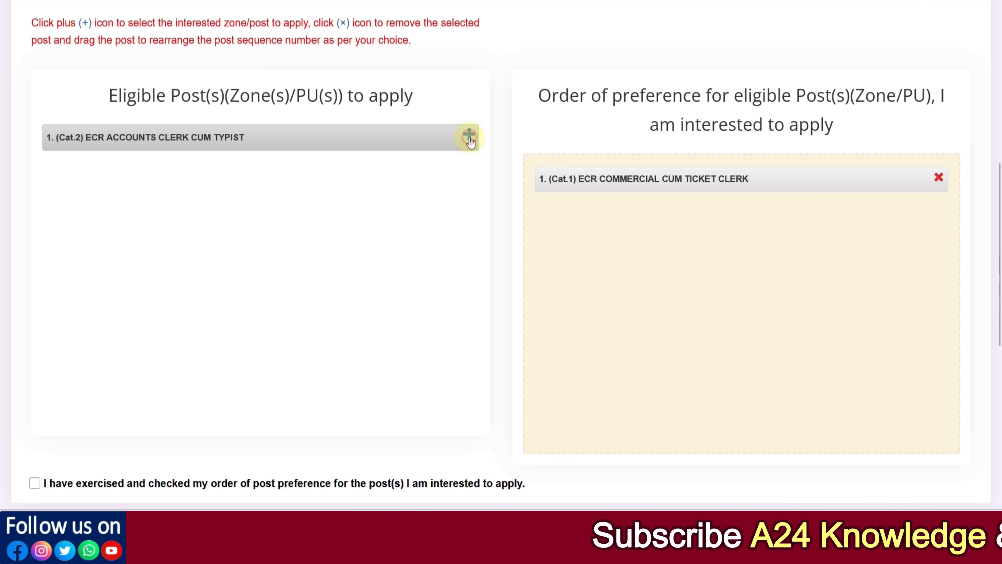